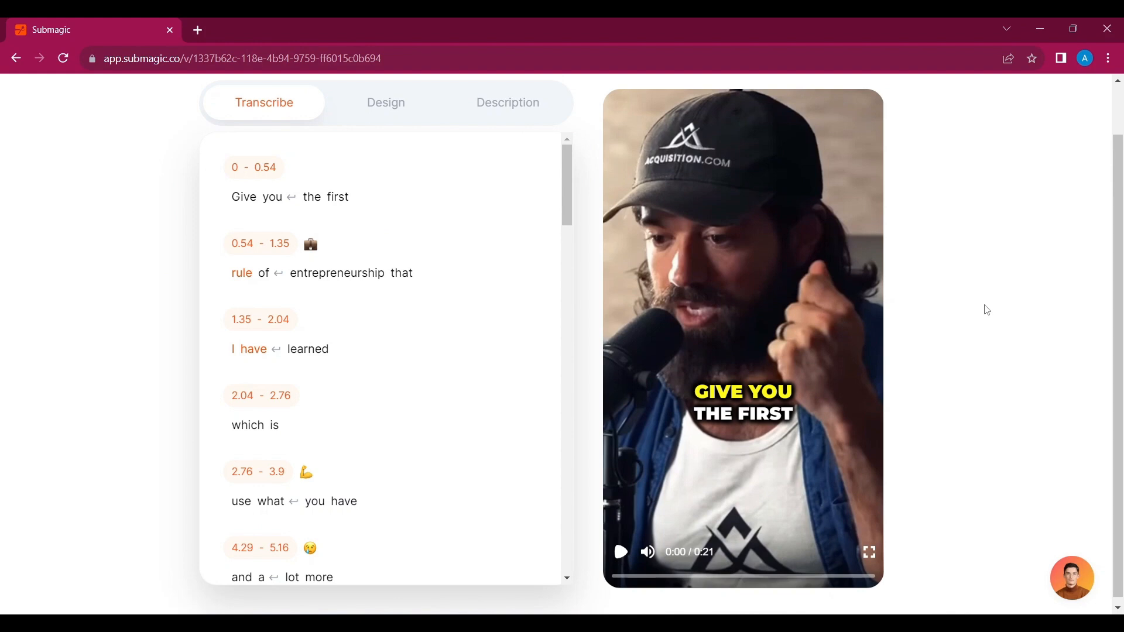
# Play the captioned video preview and look through the transcript lines.
pyautogui.click(621, 553)
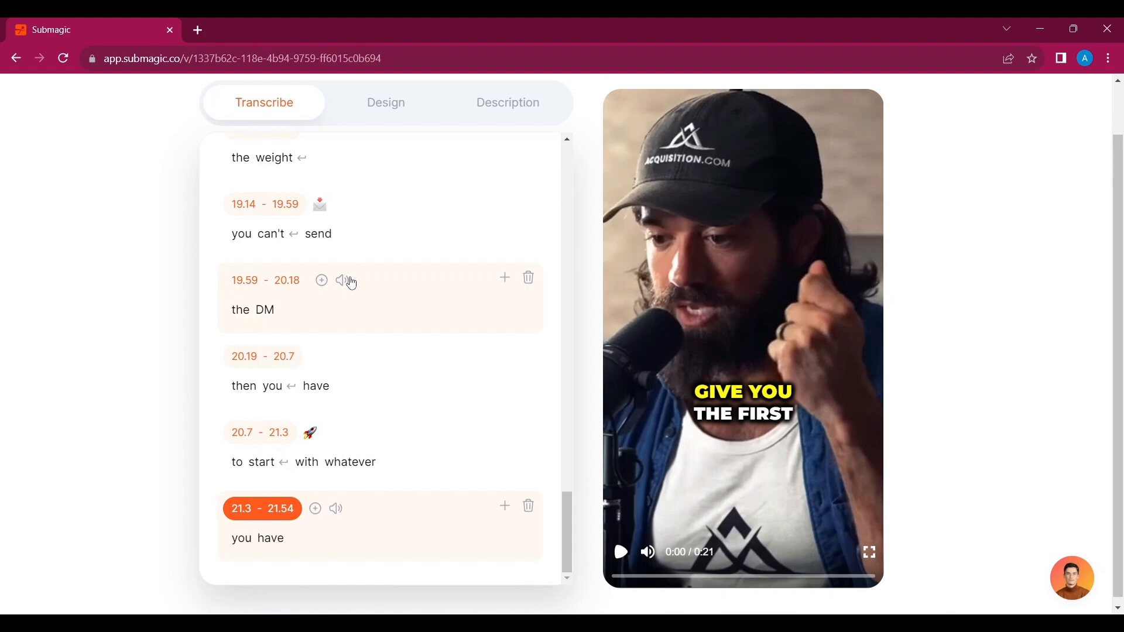
pyautogui.scroll(20, 351, 283)
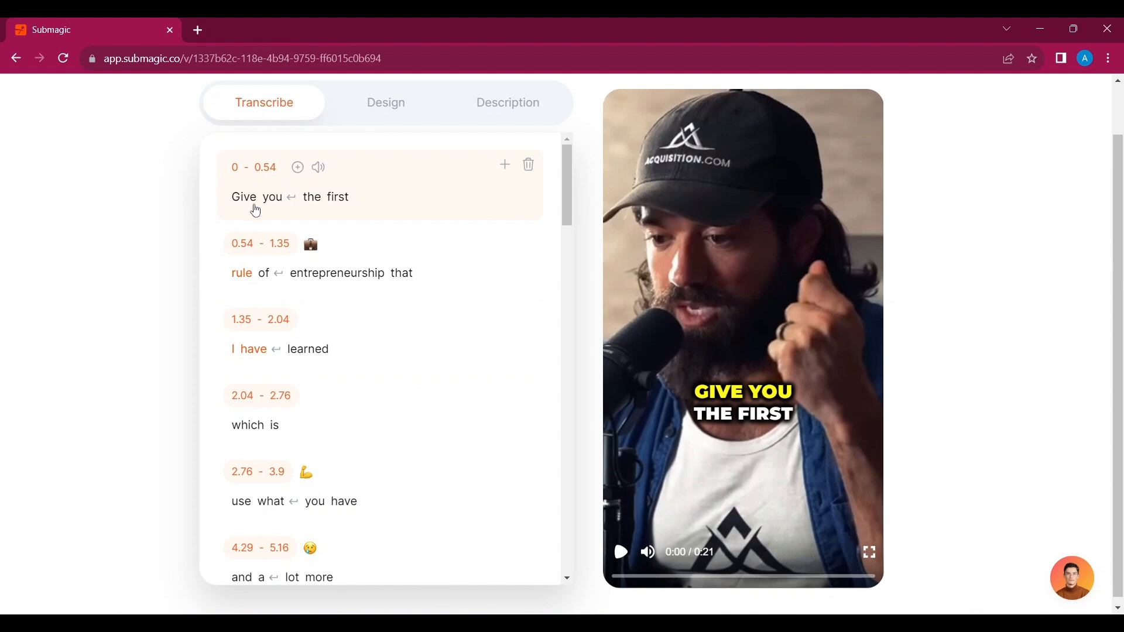
# Change the word "you'll" to "you will" in the caption line before "eventually".
pyautogui.scroll(-4, 272, 344)
pyautogui.scroll(-12, 275, 345)
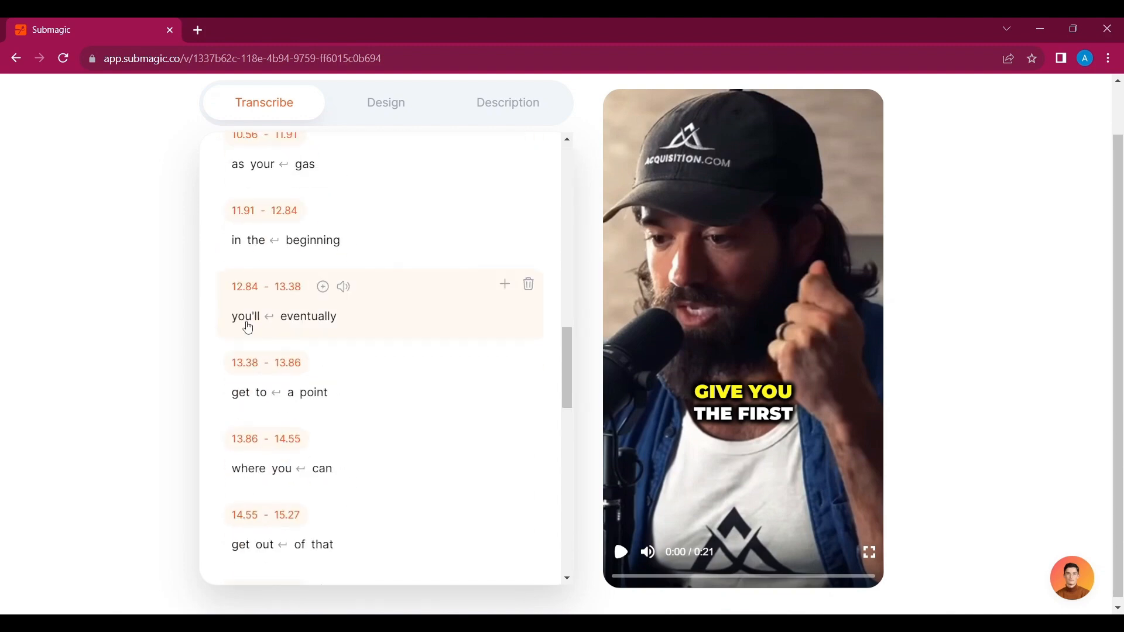
pyautogui.click(246, 317)
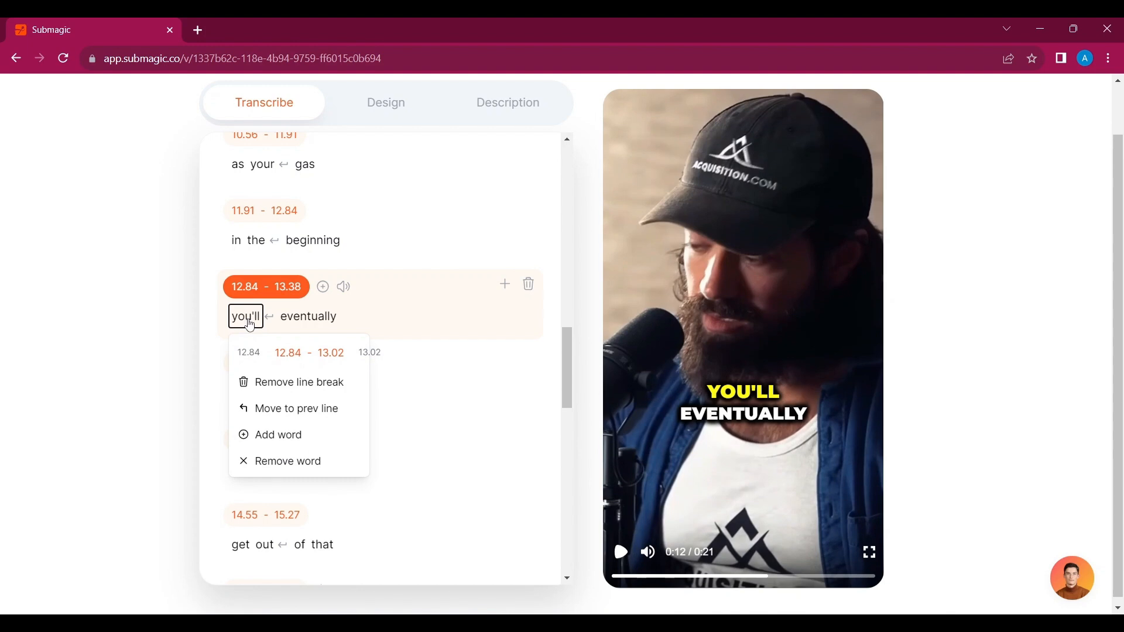
pyautogui.press('BackSpace')
pyautogui.press('BackSpace')
pyautogui.press('BackSpace')
pyautogui.write('will')
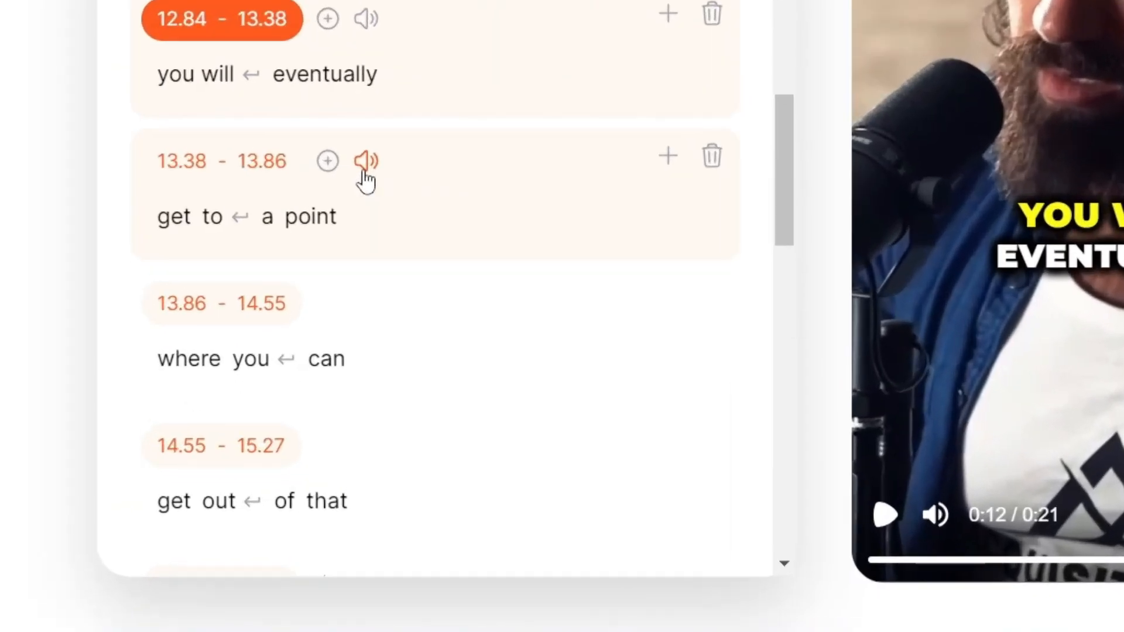
# Preview the Camera, Ding and Whoosh sound effects for the caption line "get to a point".
pyautogui.click(366, 173)
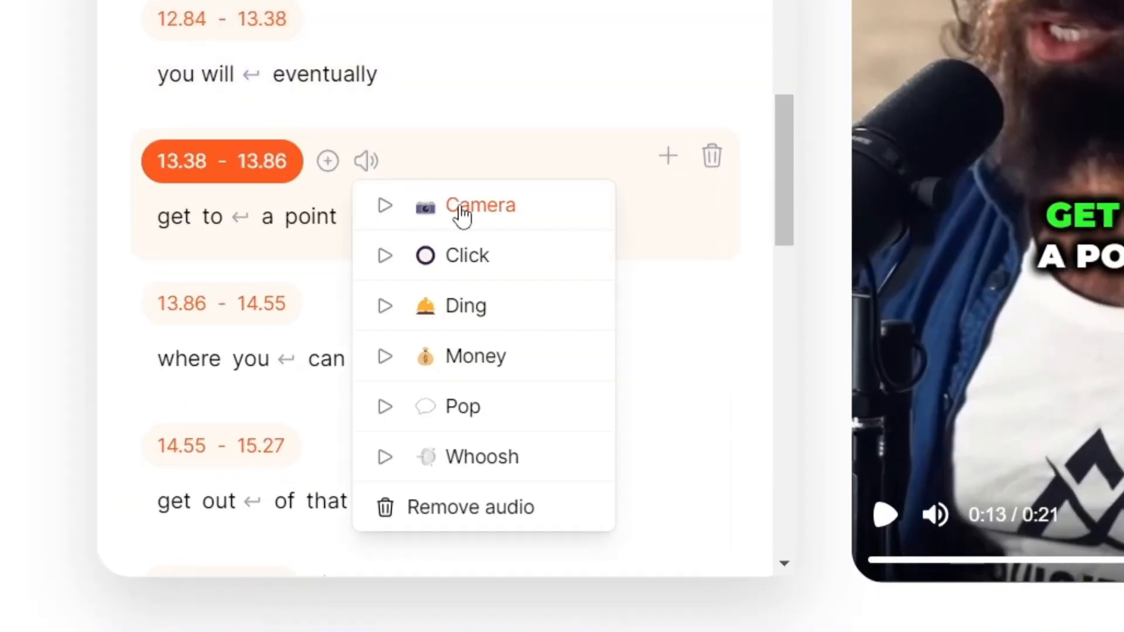
pyautogui.click(385, 206)
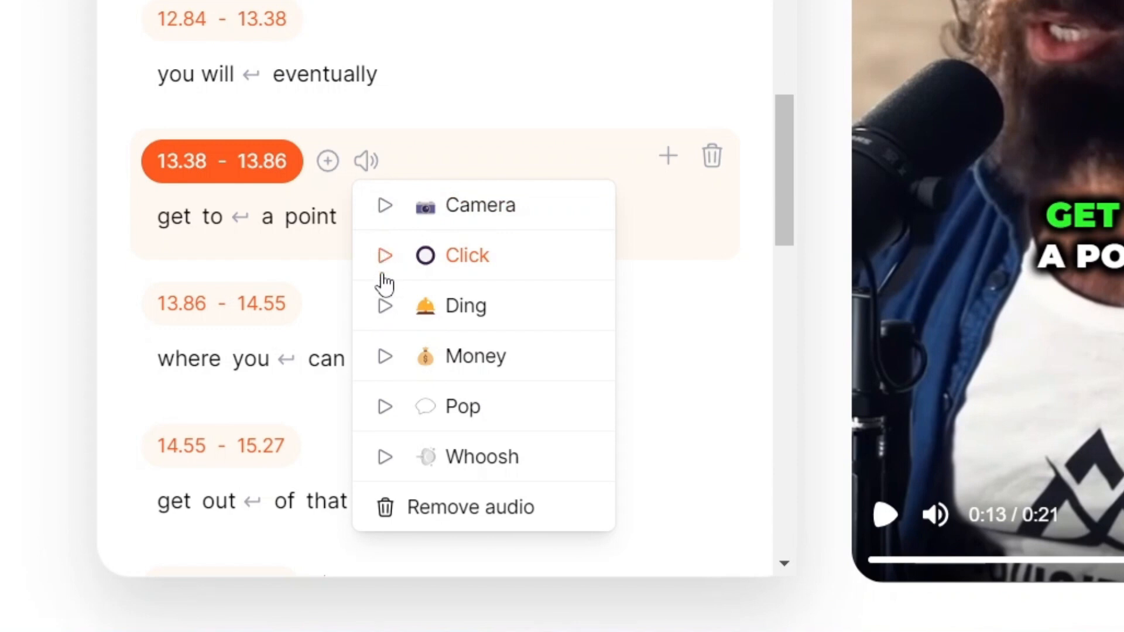
pyautogui.click(384, 306)
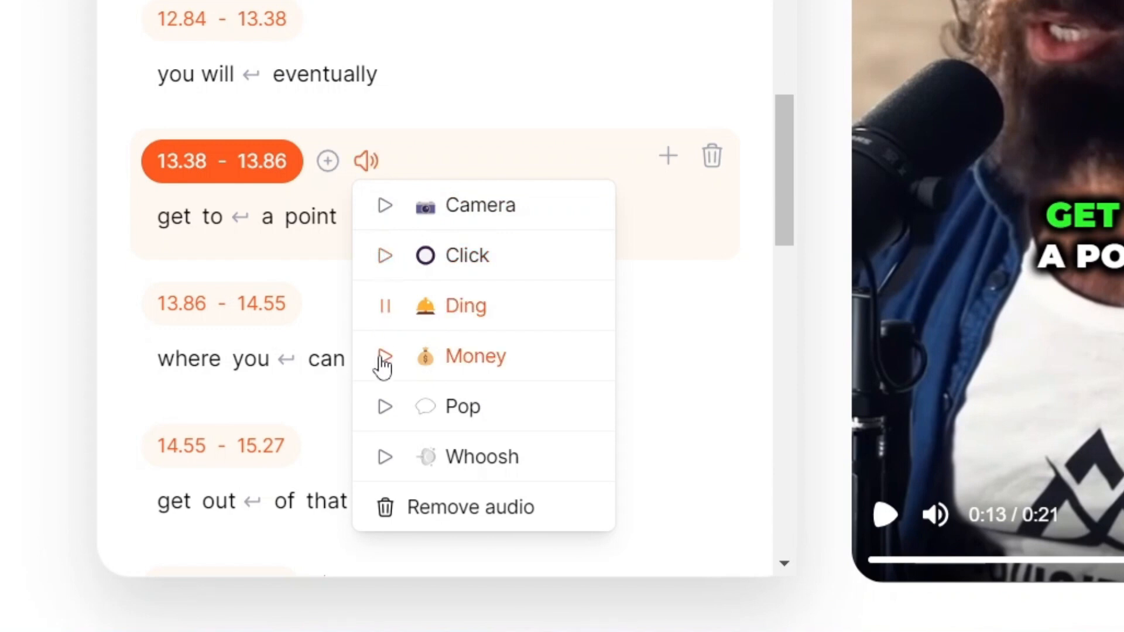
pyautogui.click(387, 467)
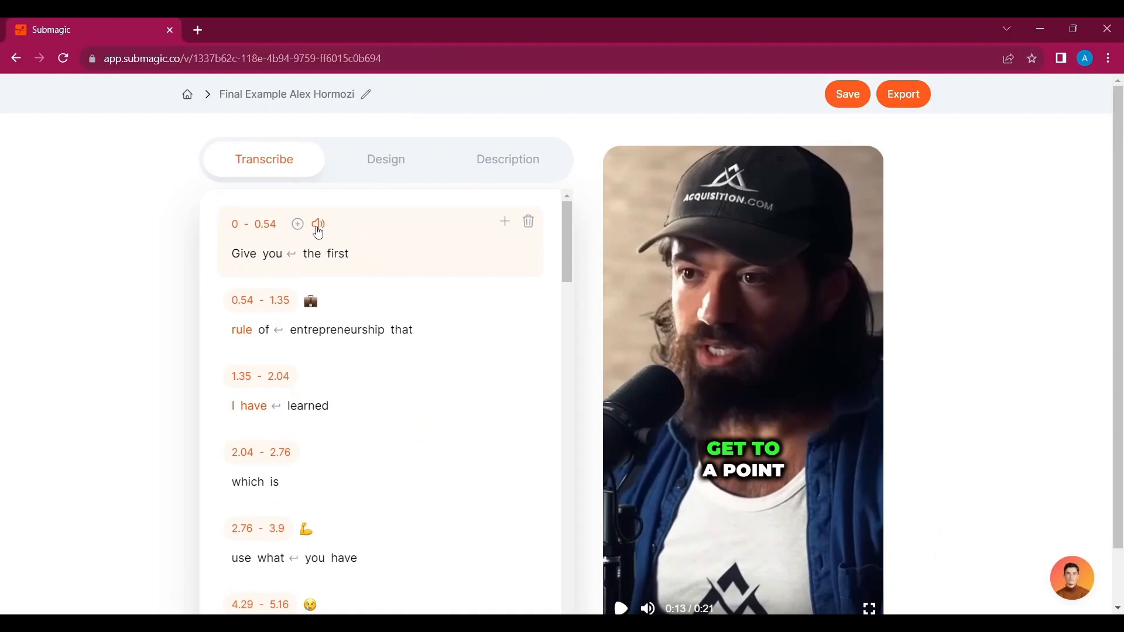
# Add the Ding sound effect to the opening line "Give you the first" and play the video's beginning.
pyautogui.click(319, 226)
pyautogui.click(367, 303)
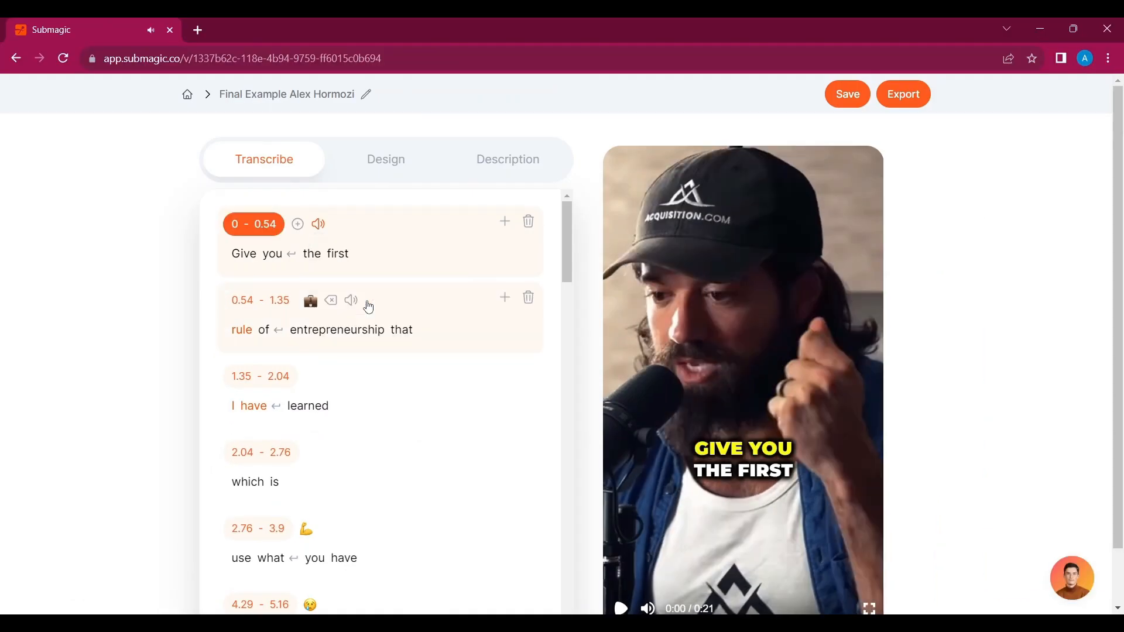
pyautogui.scroll(-1, 620, 561)
pyautogui.click(621, 554)
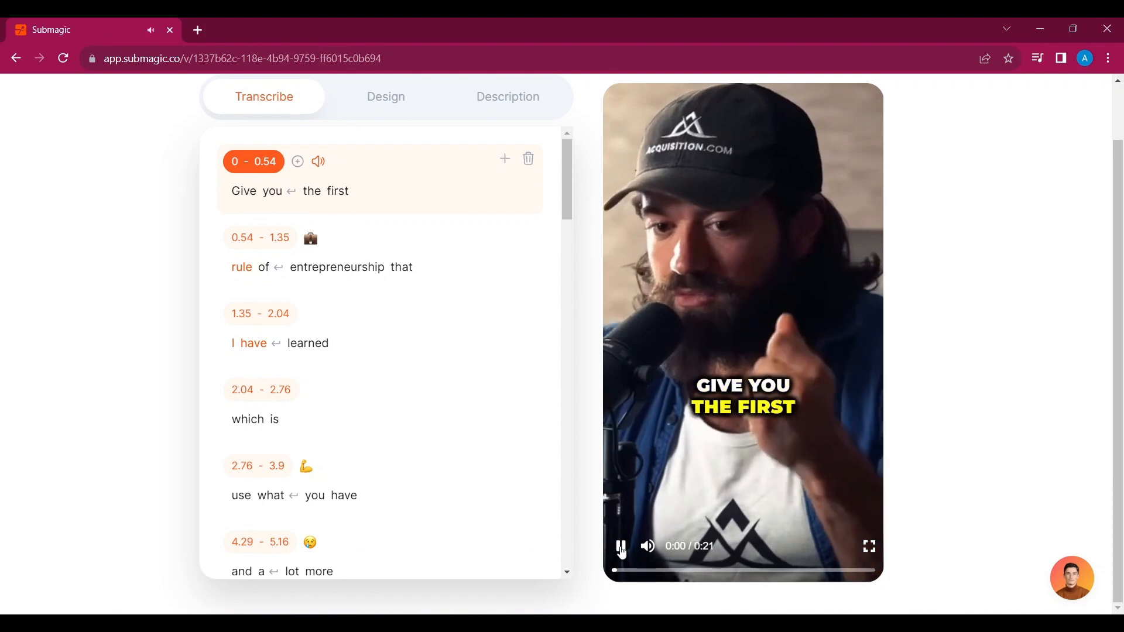
pyautogui.click(622, 552)
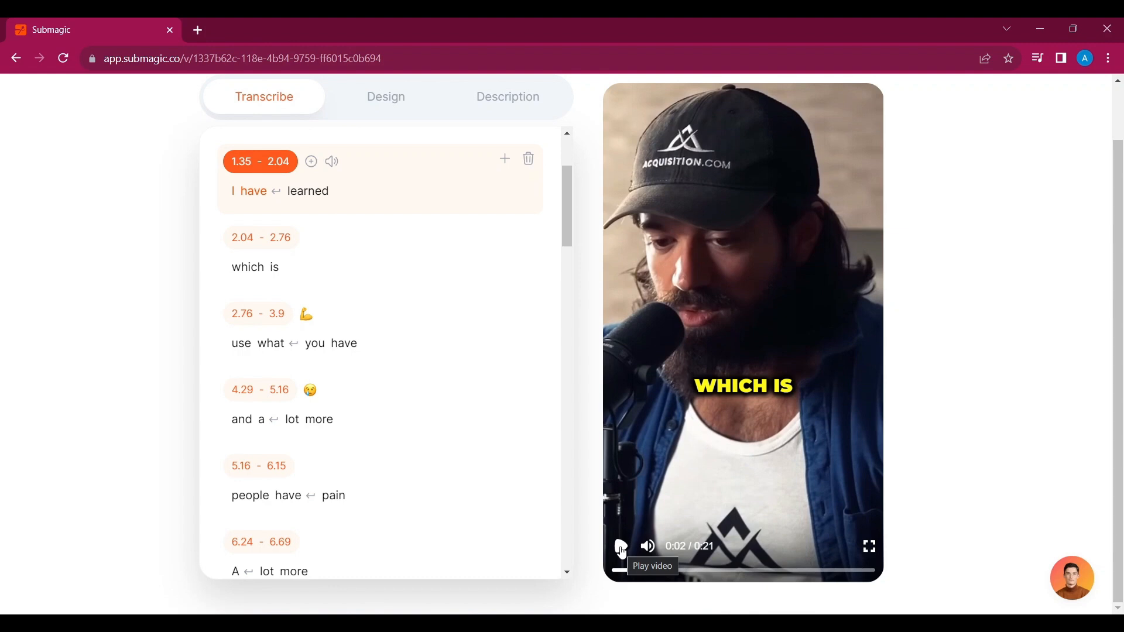
# Insert a new caption line after "I have learned" and open its text for editing.
pyautogui.click(505, 159)
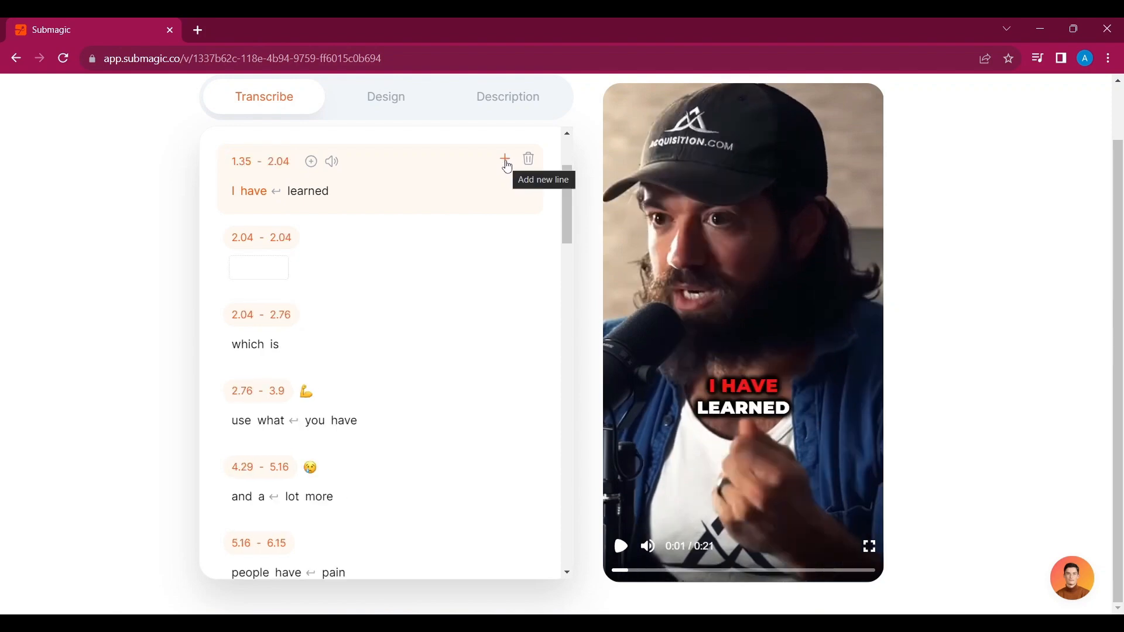
pyautogui.click(268, 266)
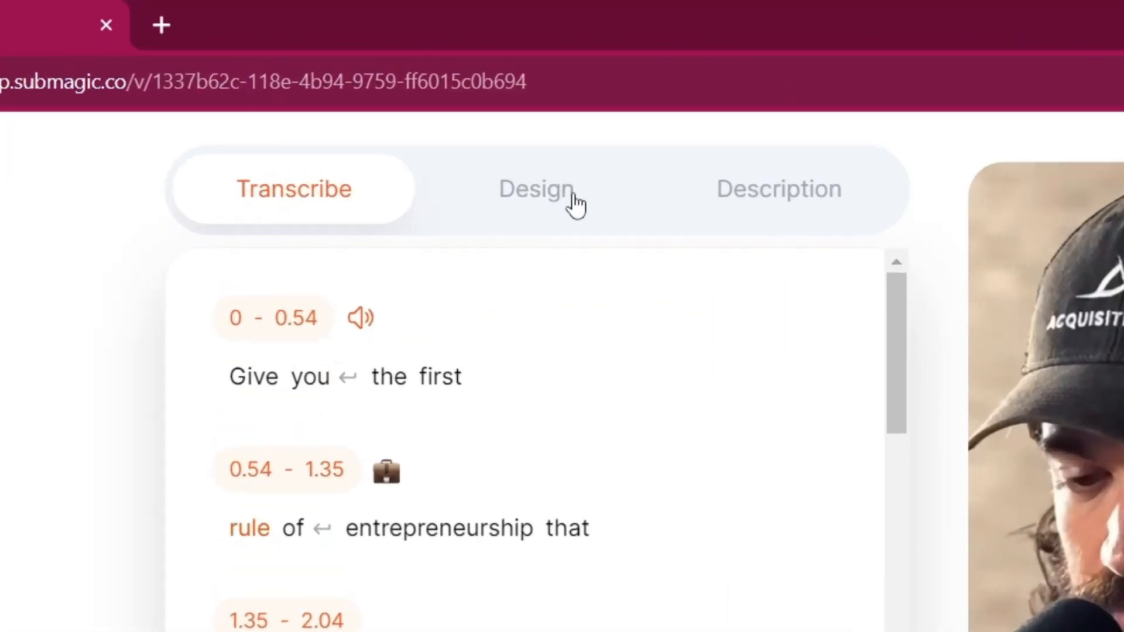
# Open the design settings and compare the David, Devin, Beast, Ali and Iman caption themes on the preview.
pyautogui.click(576, 205)
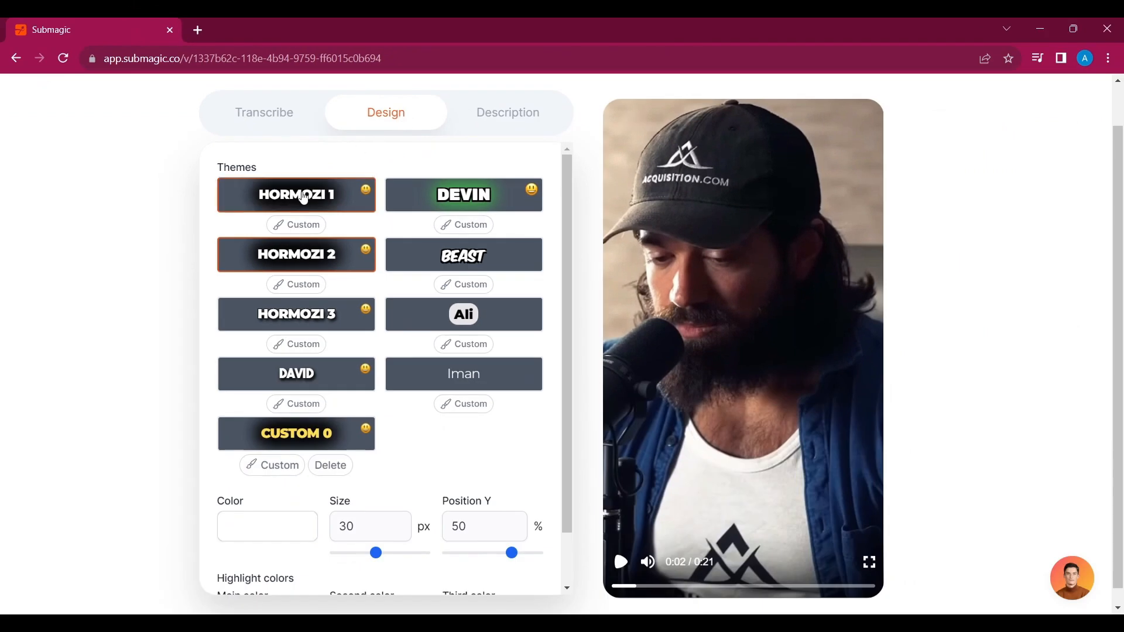
pyautogui.click(283, 375)
pyautogui.click(451, 204)
pyautogui.click(448, 252)
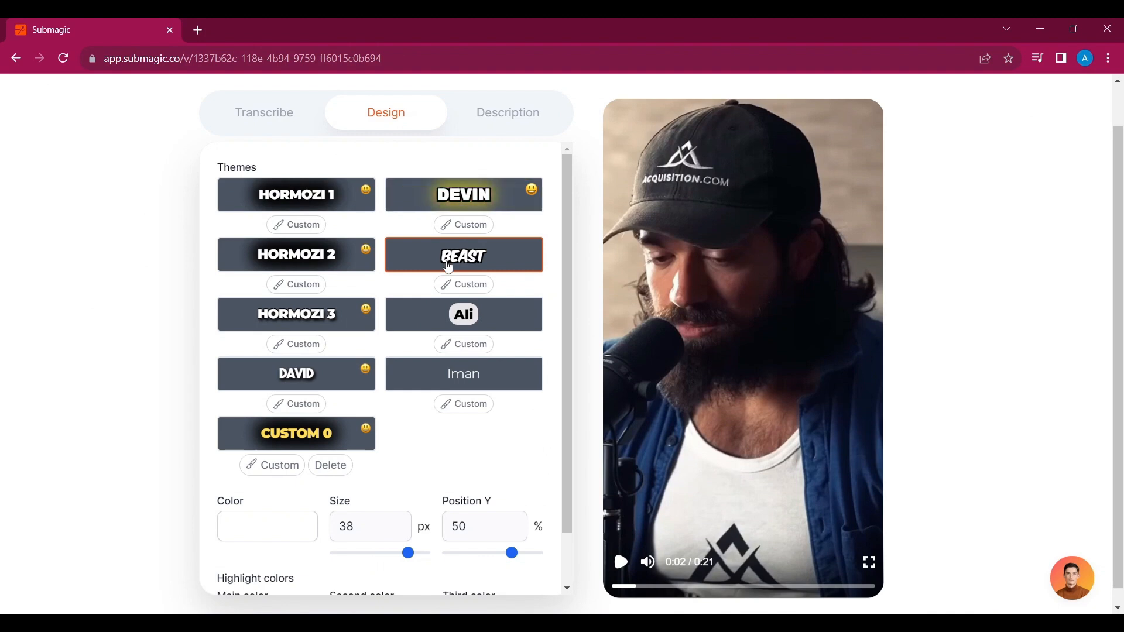
pyautogui.click(440, 318)
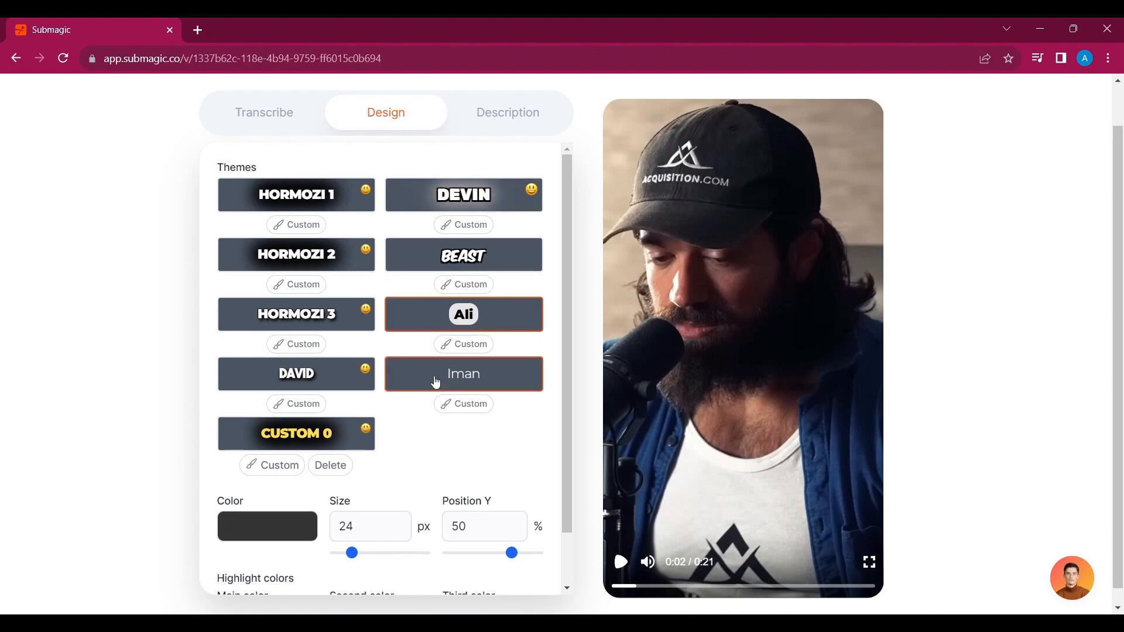
pyautogui.click(436, 383)
pyautogui.click(435, 316)
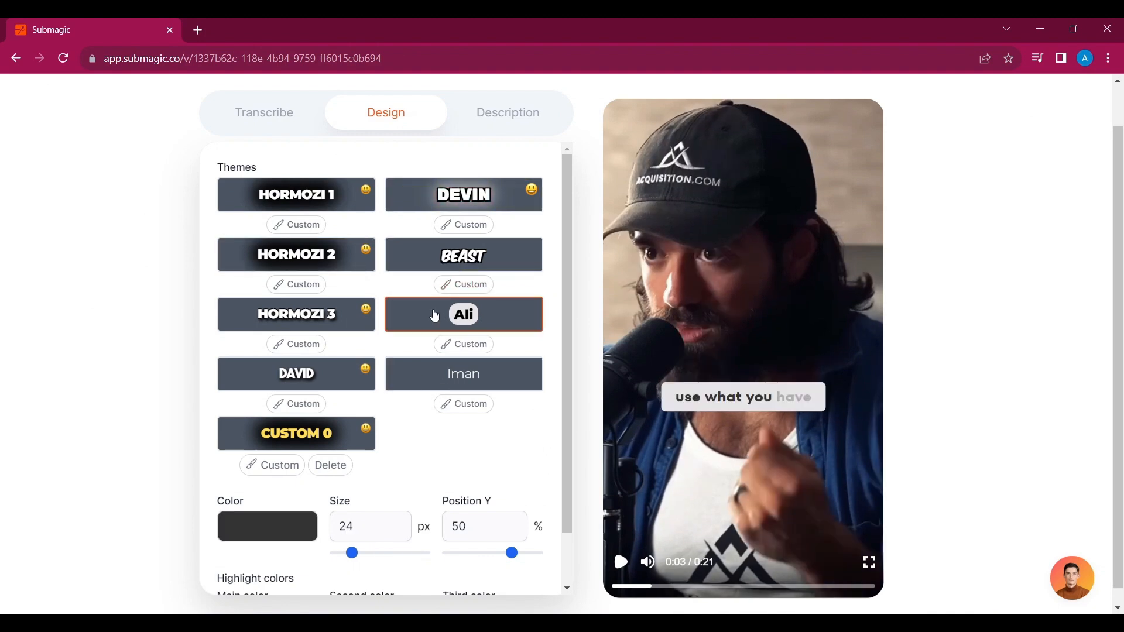
pyautogui.click(459, 258)
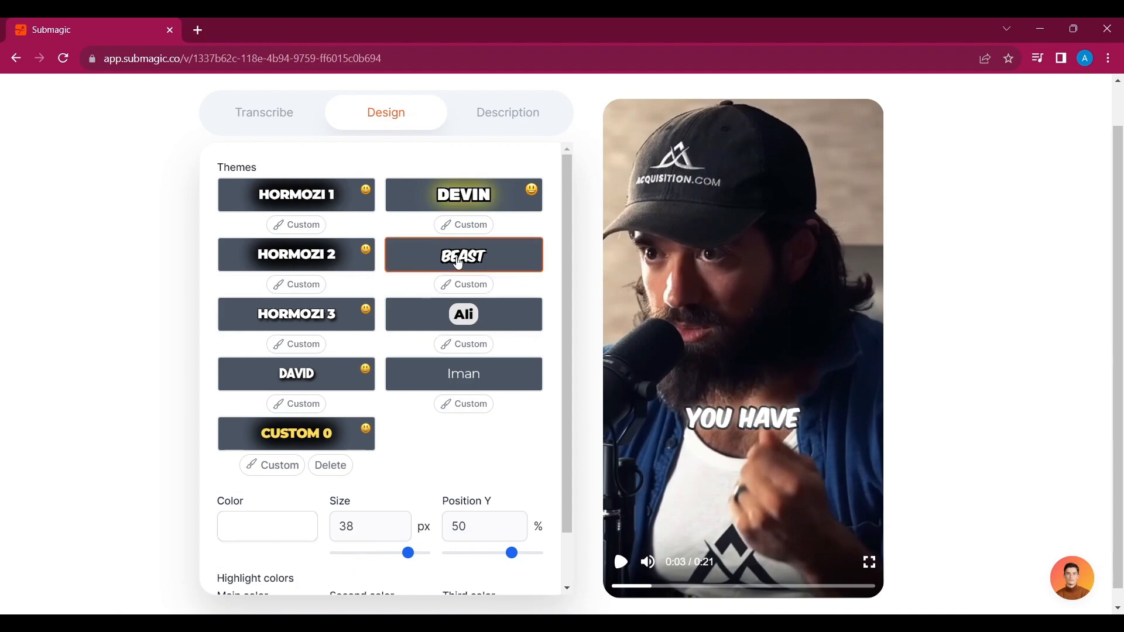
pyautogui.click(454, 205)
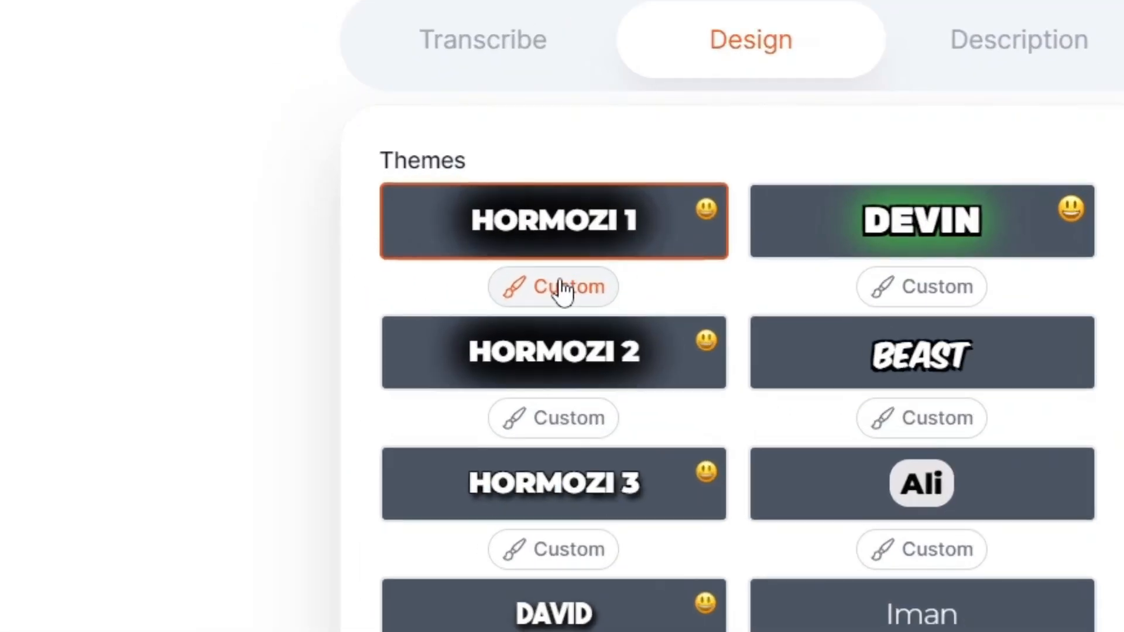
# Start a custom theme based on Hormozi 1 and set its font to Roboto with Heavy weight.
pyautogui.click(300, 227)
pyautogui.click(305, 262)
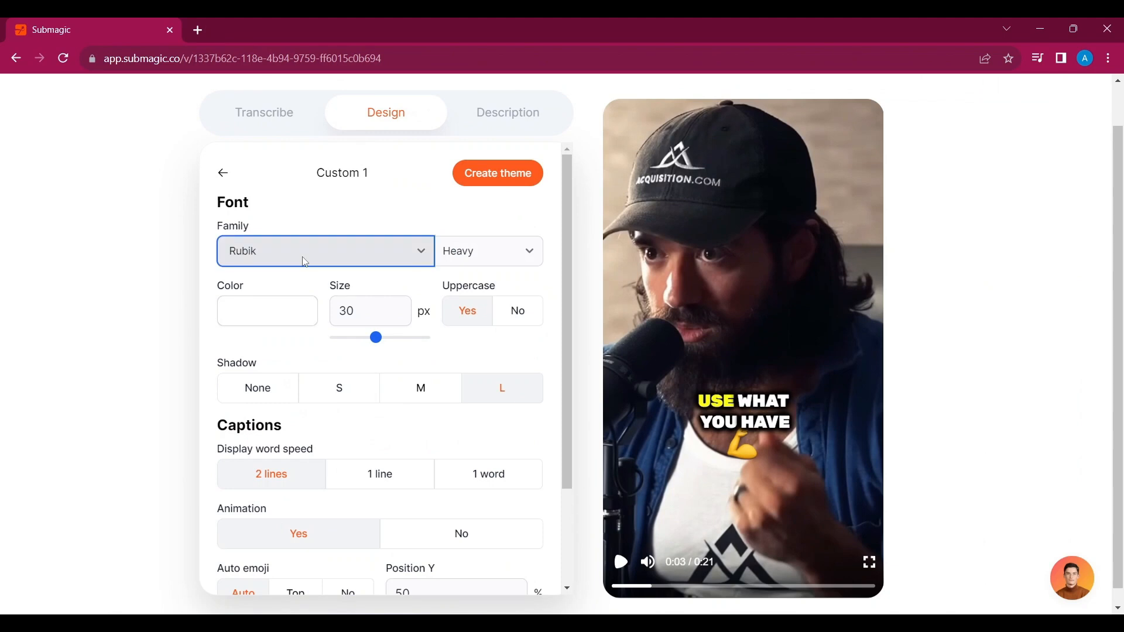
pyautogui.click(269, 334)
pyautogui.click(487, 252)
pyautogui.click(479, 272)
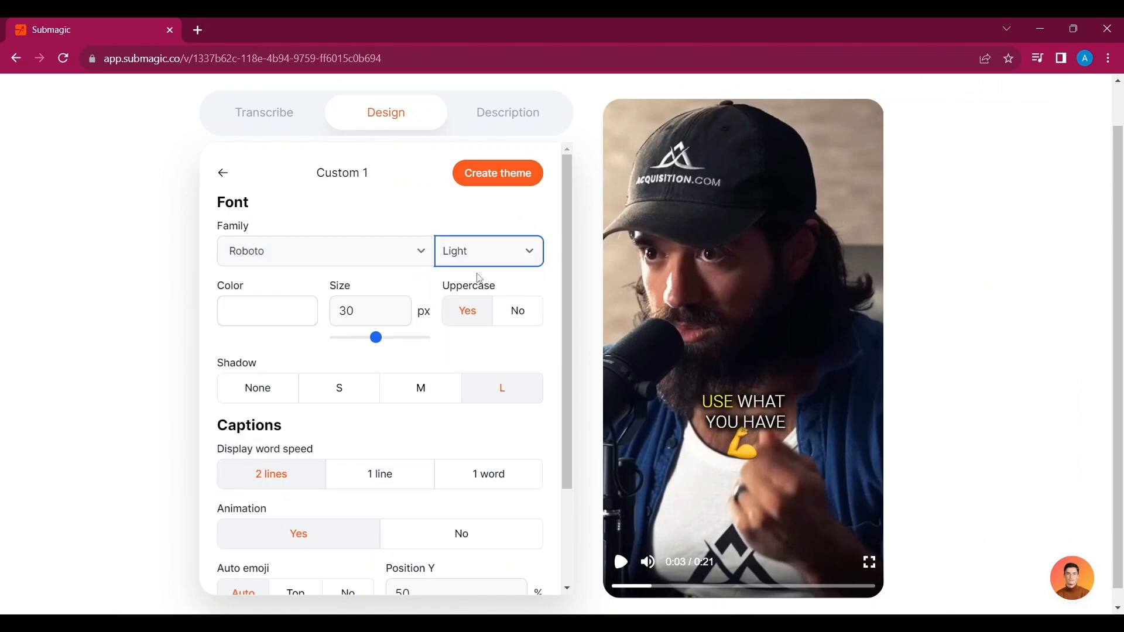
pyautogui.click(478, 249)
pyautogui.click(471, 287)
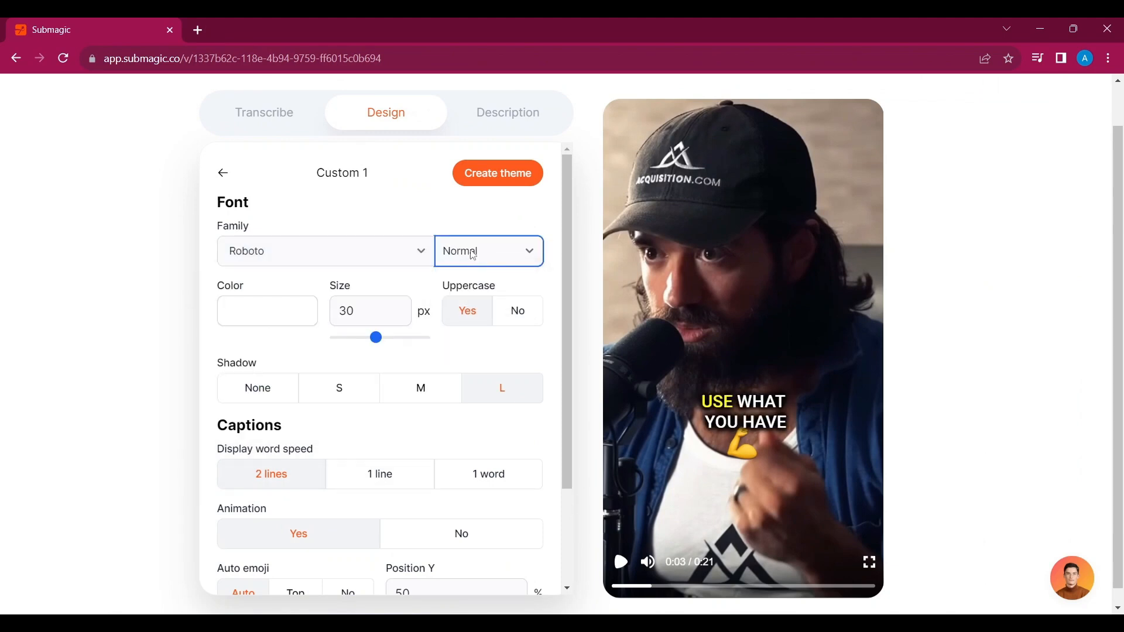
pyautogui.click(474, 257)
pyautogui.click(483, 297)
# Set the custom theme's font size to 34 px and try lowercase captions before returning to uppercase.
pyautogui.moveTo(377, 338)
pyautogui.mouseDown()
pyautogui.moveTo(388, 339)
pyautogui.moveTo(361, 359)
pyautogui.moveTo(406, 354)
pyautogui.moveTo(393, 355)
pyautogui.mouseUp()
pyautogui.click(518, 311)
pyautogui.click(470, 317)
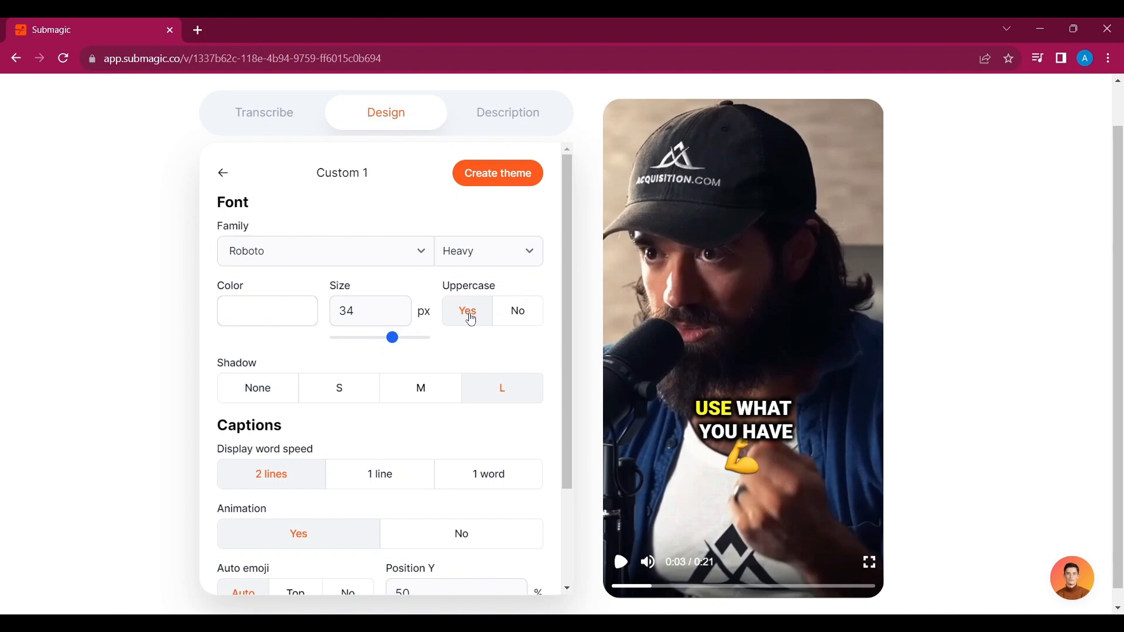
# Try the other shadow sizes and the 1 line and 1 word displays, returning to shadow L and 2 lines.
pyautogui.scroll(-1, 375, 351)
pyautogui.click(273, 377)
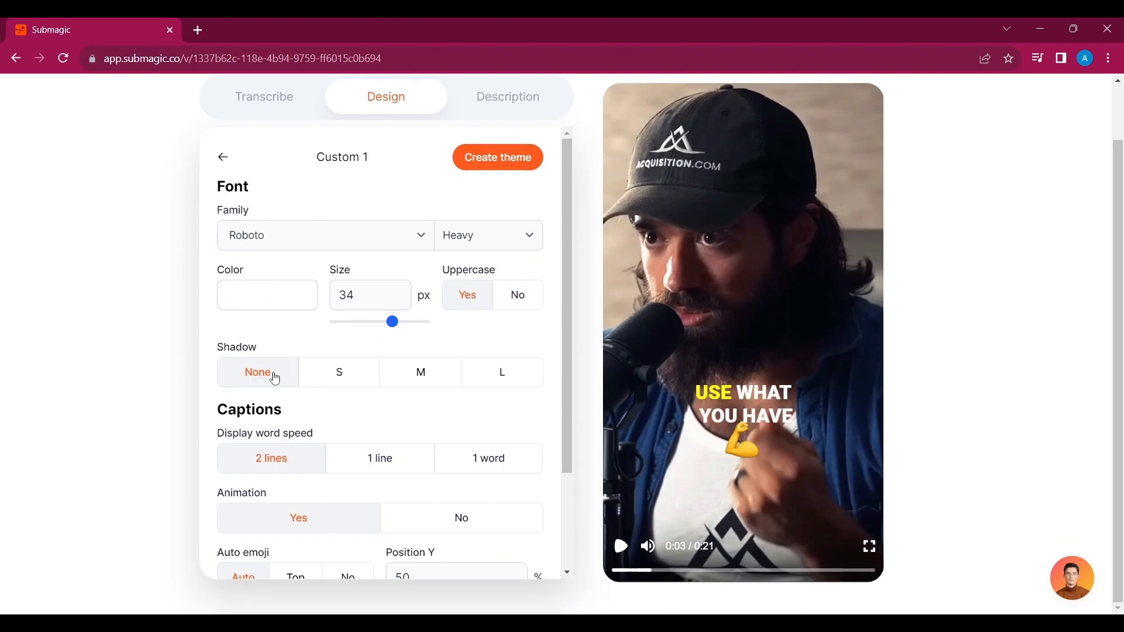
pyautogui.click(356, 380)
pyautogui.click(419, 374)
pyautogui.click(515, 373)
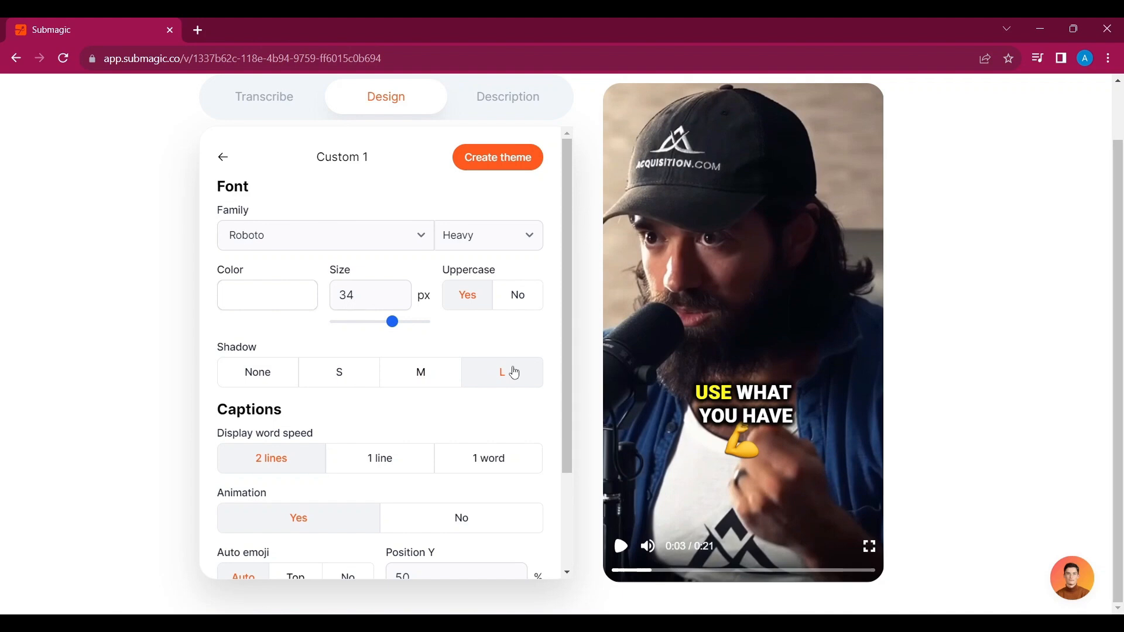
pyautogui.click(356, 466)
pyautogui.click(490, 460)
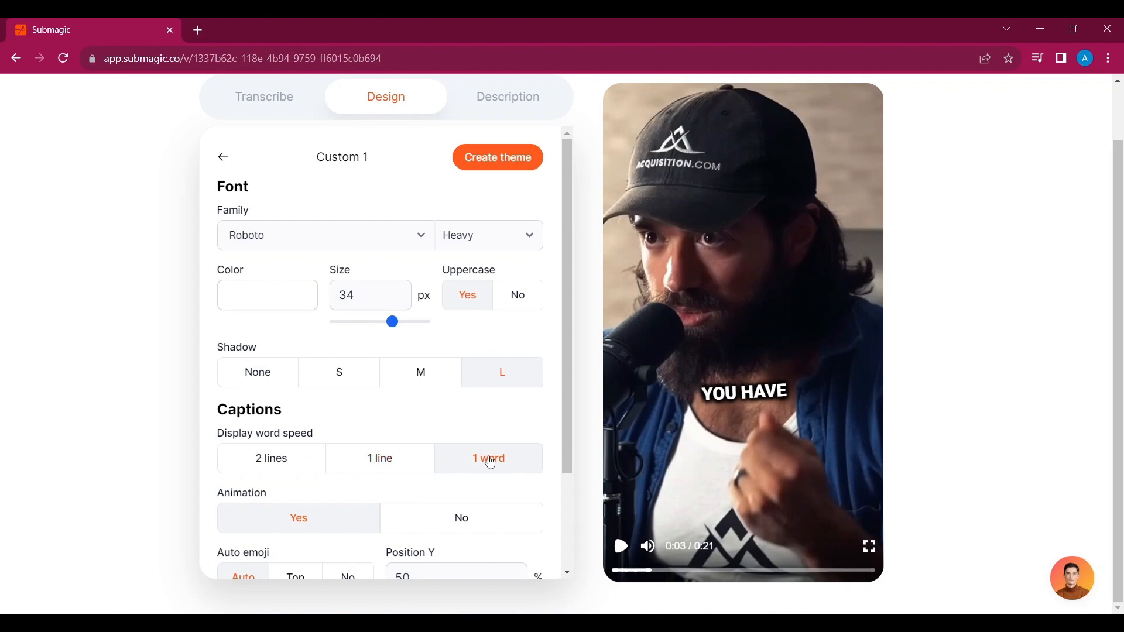
pyautogui.click(268, 458)
# Set auto emoji to No and the captions' vertical position to 51%.
pyautogui.scroll(-2, 352, 434)
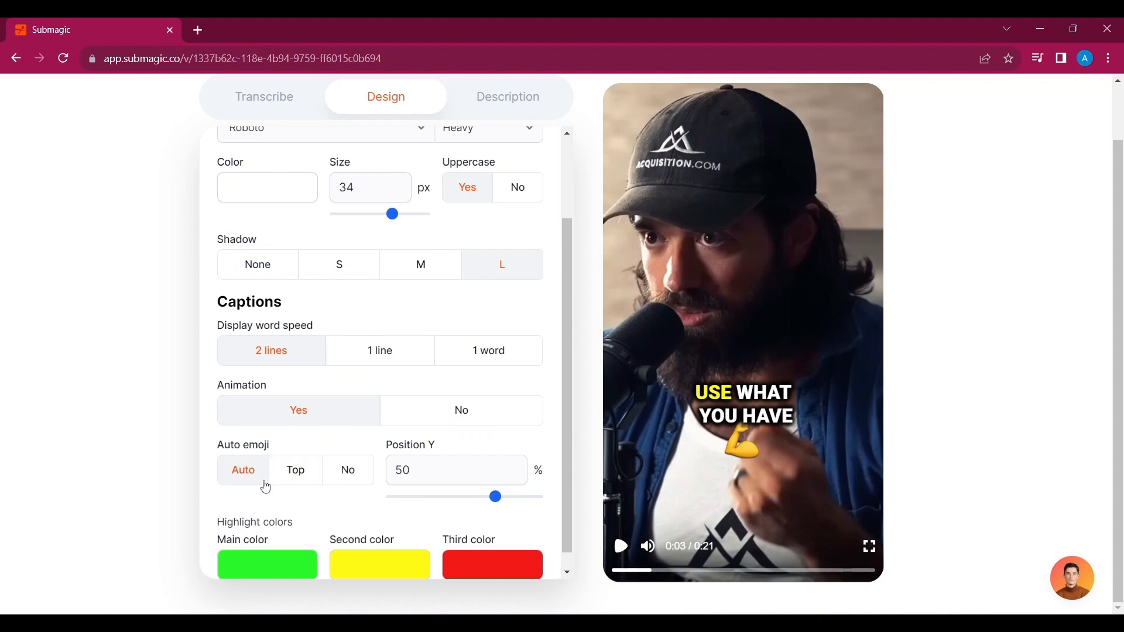
pyautogui.click(289, 480)
pyautogui.click(348, 474)
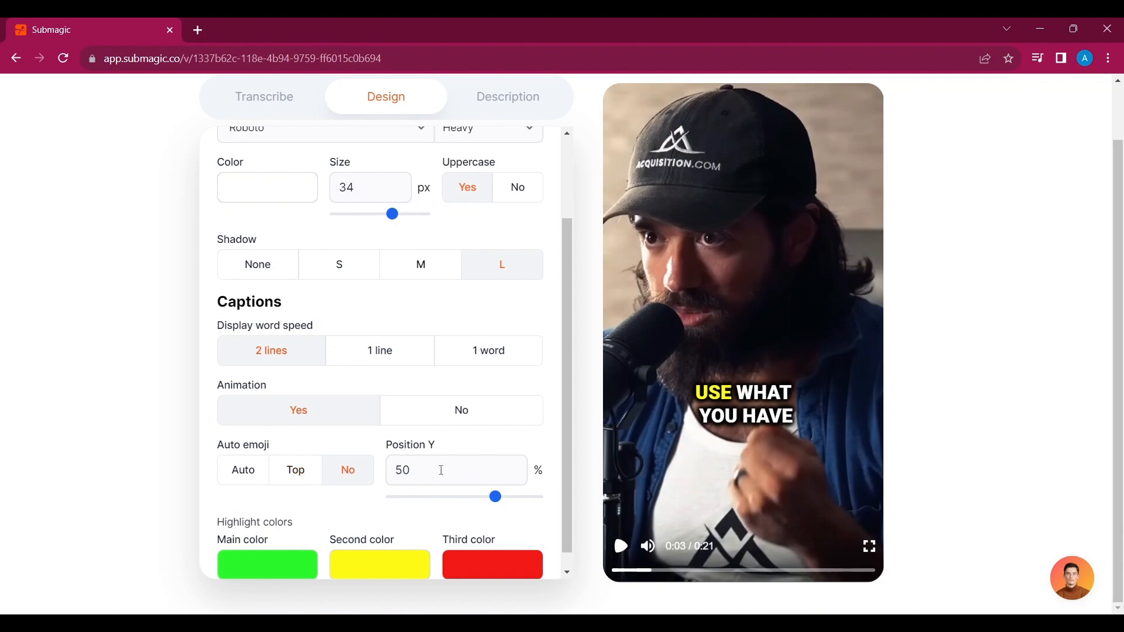
pyautogui.moveTo(498, 504)
pyautogui.mouseDown()
pyautogui.moveTo(442, 503)
pyautogui.moveTo(512, 508)
pyautogui.moveTo(456, 509)
pyautogui.moveTo(500, 510)
pyautogui.mouseUp()
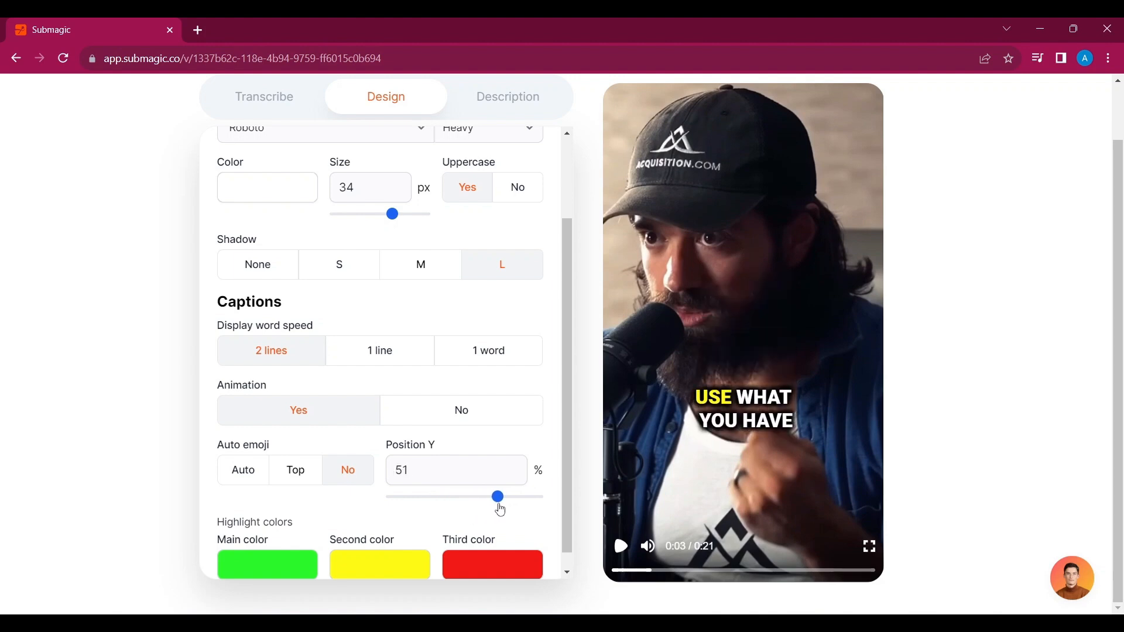
# Set the second highlight color to blue and create the custom theme.
pyautogui.scroll(-1, 501, 509)
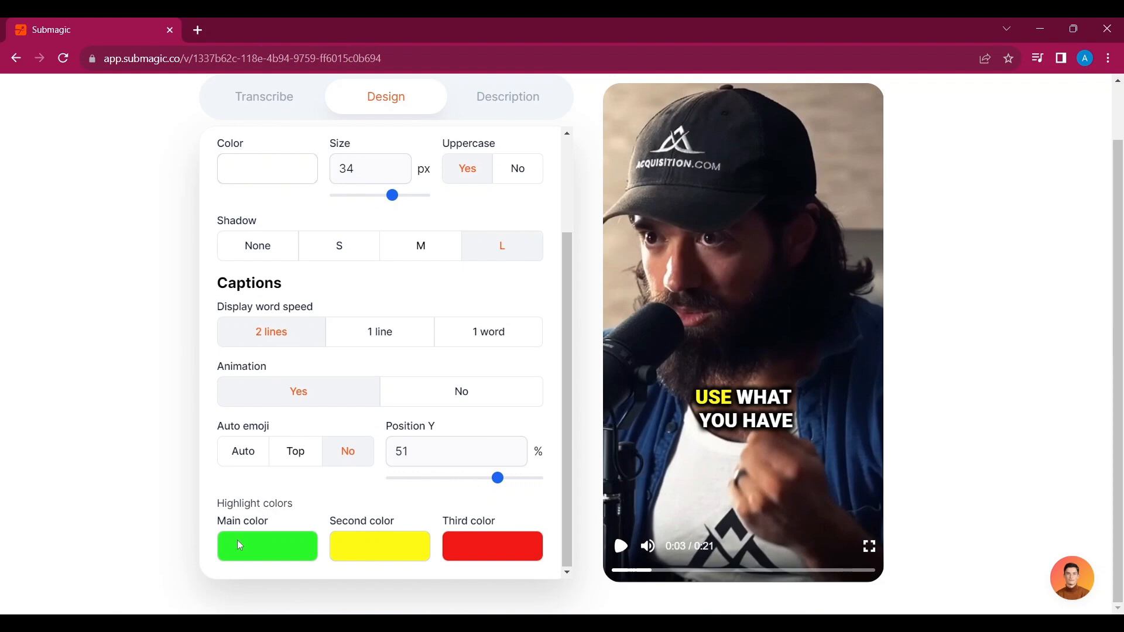
pyautogui.click(387, 547)
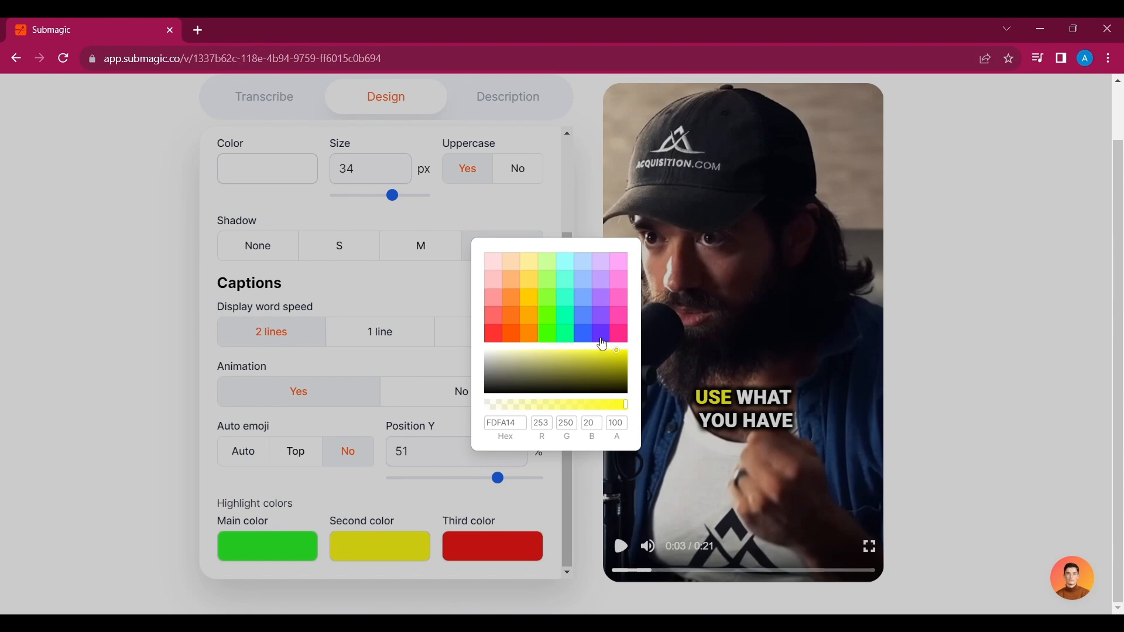
pyautogui.click(583, 334)
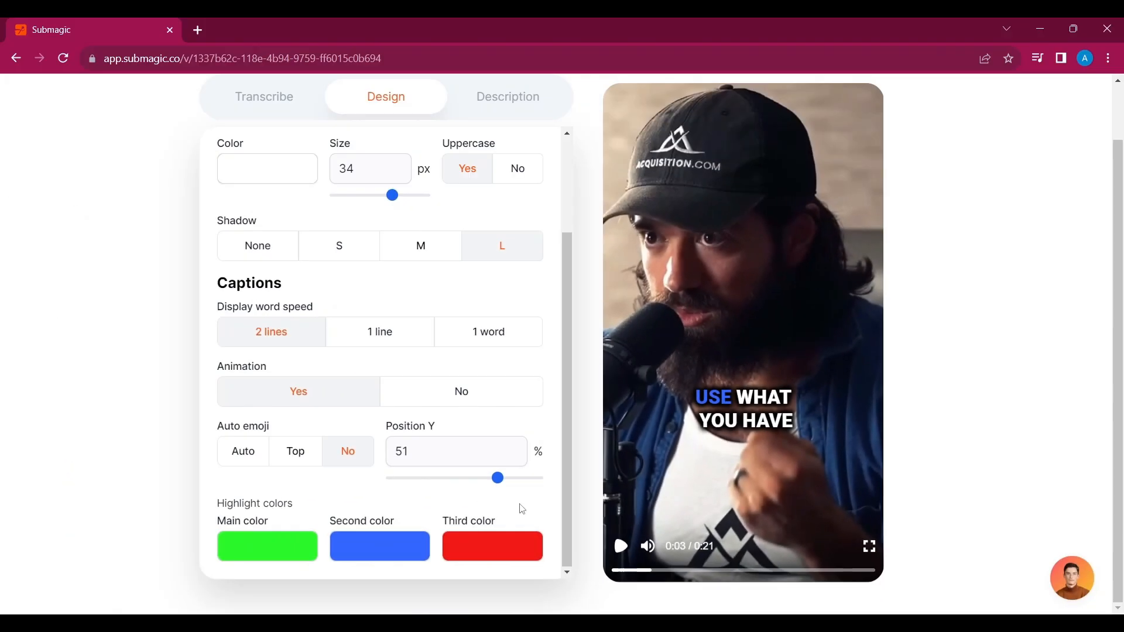
pyautogui.scroll(3, 523, 509)
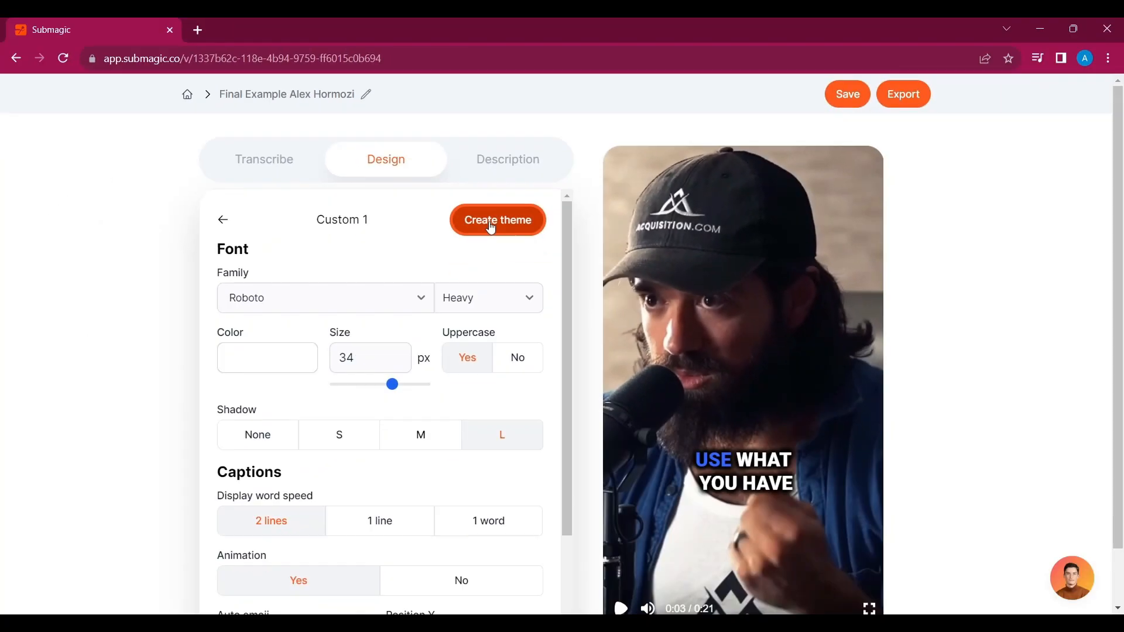
pyautogui.click(534, 333)
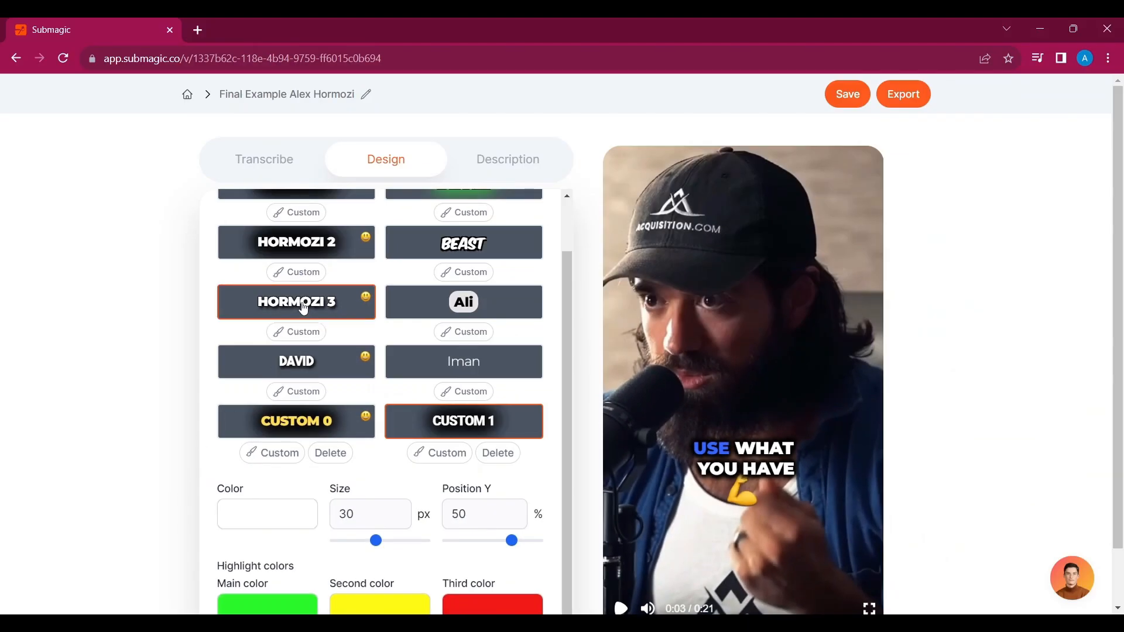
# Apply the Hormozi 3 theme to the captions with size 38 px and vertical position 45%.
pyautogui.click(267, 308)
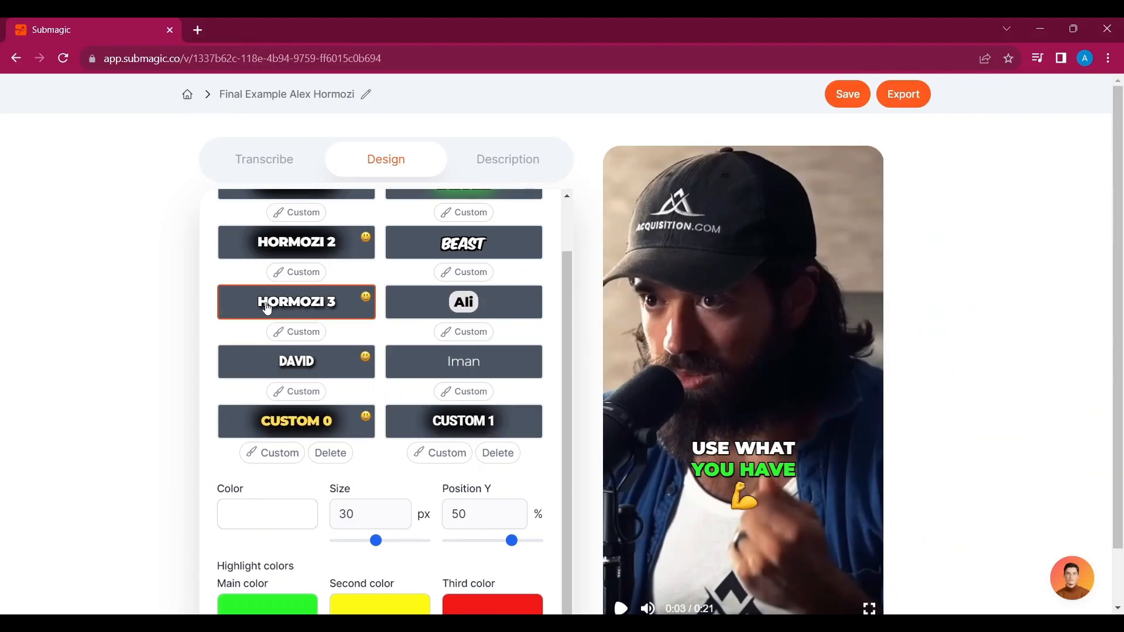
pyautogui.scroll(-1, 267, 309)
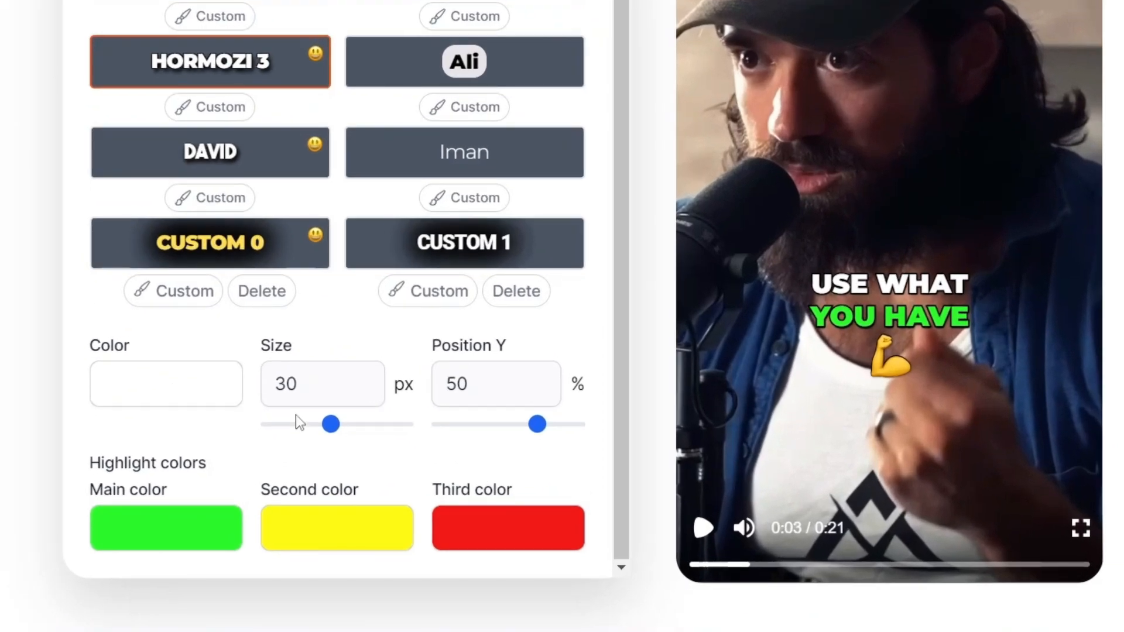
pyautogui.moveTo(331, 427); pyautogui.dragTo(381, 432)
pyautogui.click(541, 430)
pyautogui.moveTo(533, 434)
pyautogui.mouseDown()
pyautogui.moveTo(489, 441)
pyautogui.moveTo(555, 437)
pyautogui.moveTo(531, 448)
pyautogui.mouseUp()
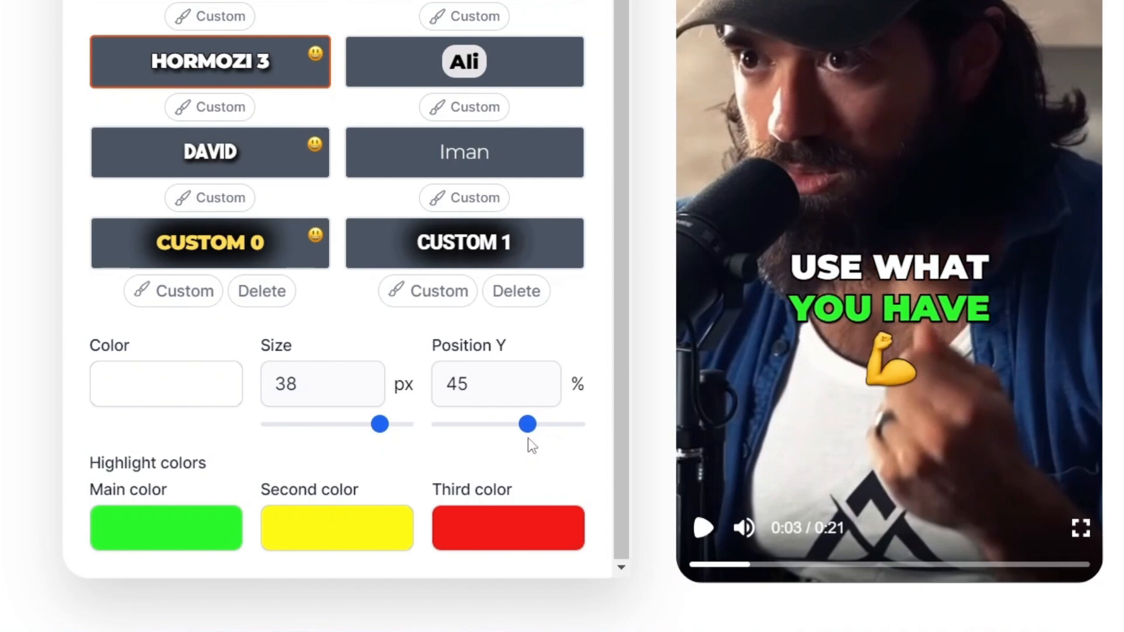
# Set the caption highlight colors to red for main, orange FF8800 for second and pale yellow for third.
pyautogui.click(176, 536)
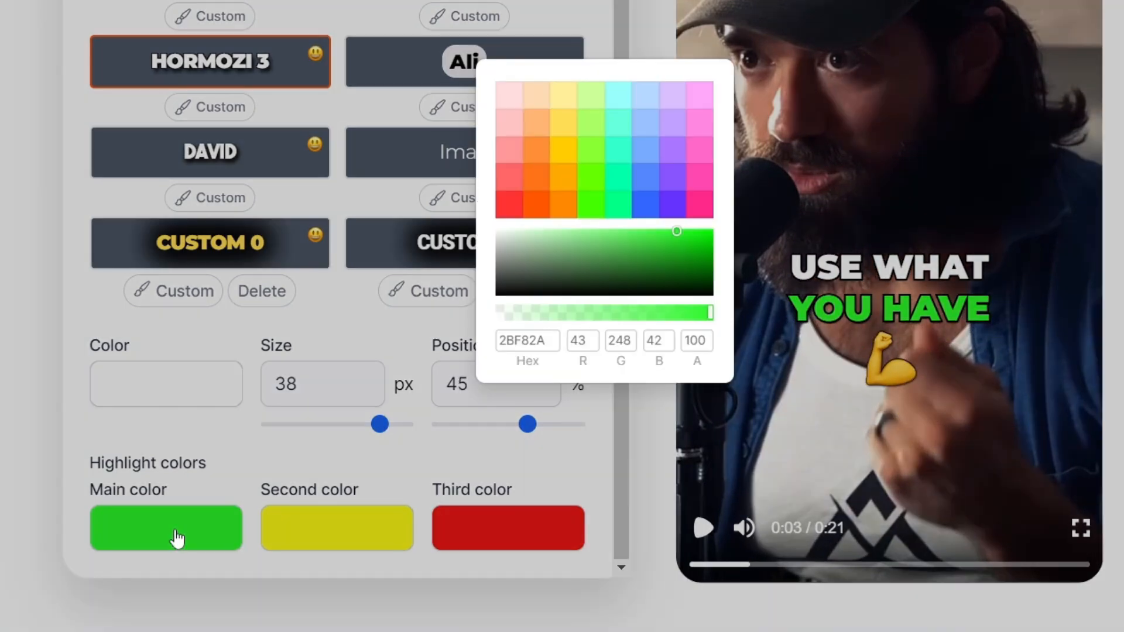
pyautogui.click(511, 220)
pyautogui.click(435, 467)
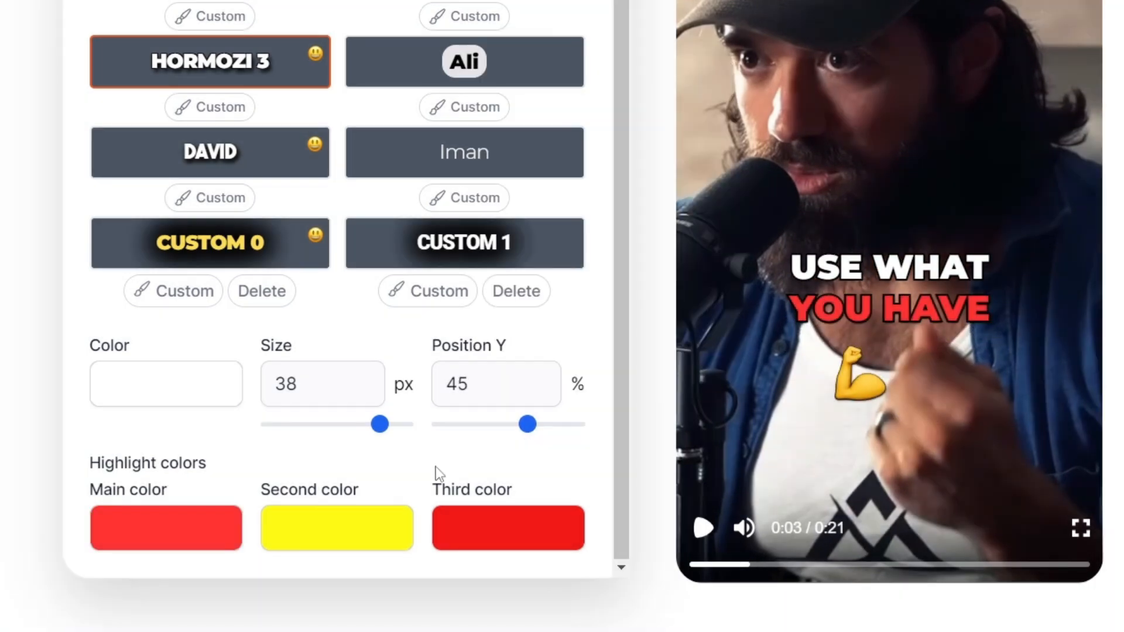
pyautogui.click(341, 533)
pyautogui.click(561, 211)
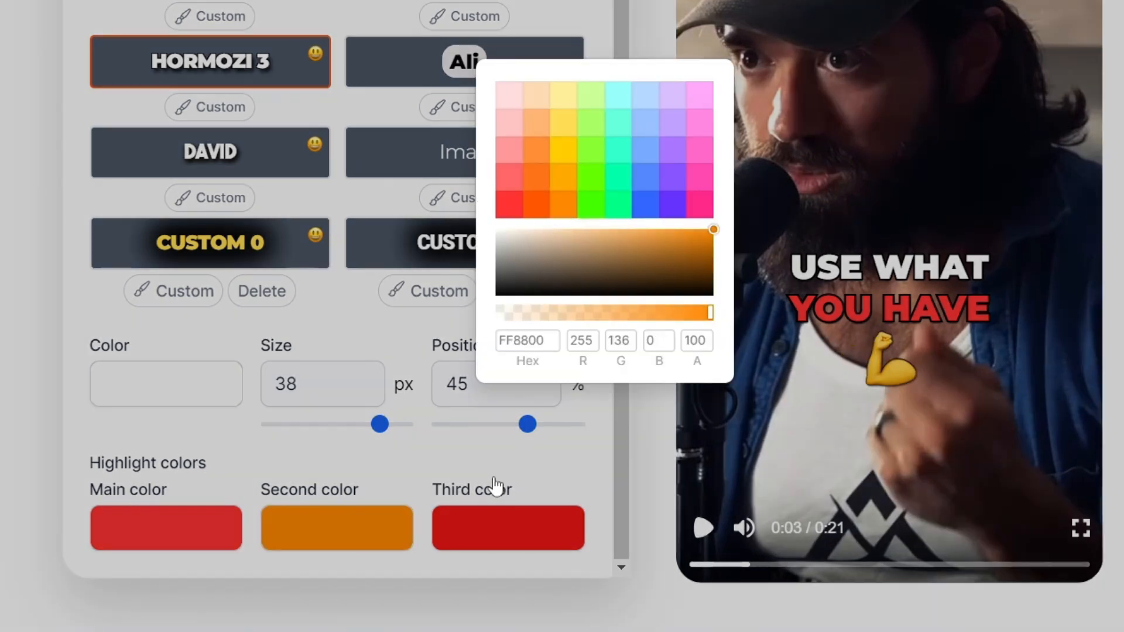
pyautogui.click(497, 525)
pyautogui.click(560, 97)
pyautogui.click(99, 411)
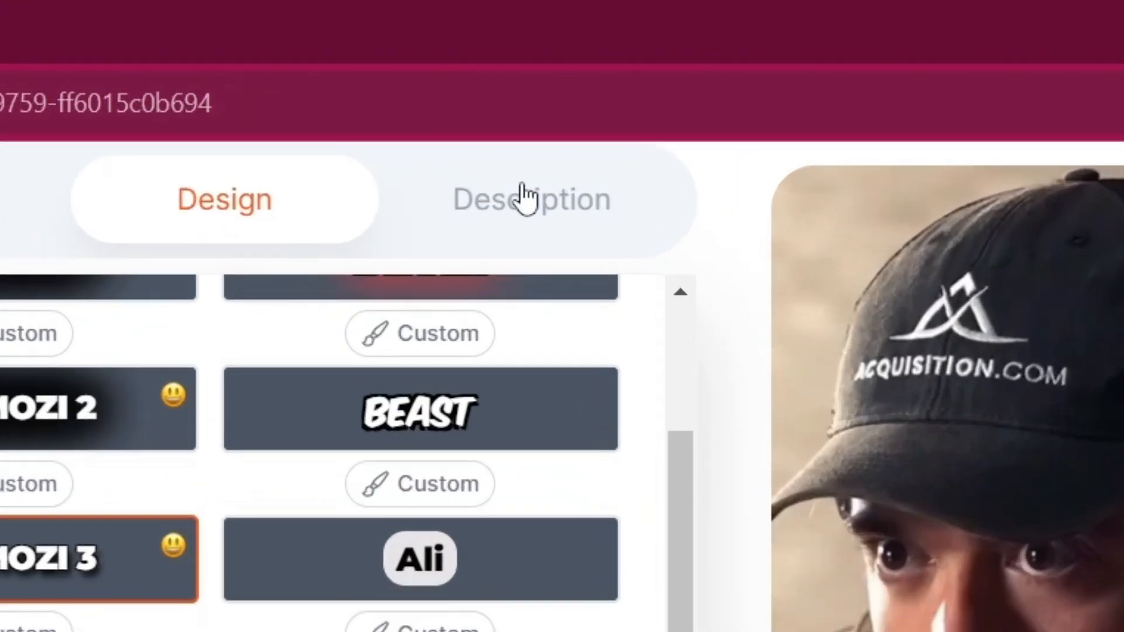
# Show the AI-generated description and hashtags for the video.
pyautogui.click(505, 95)
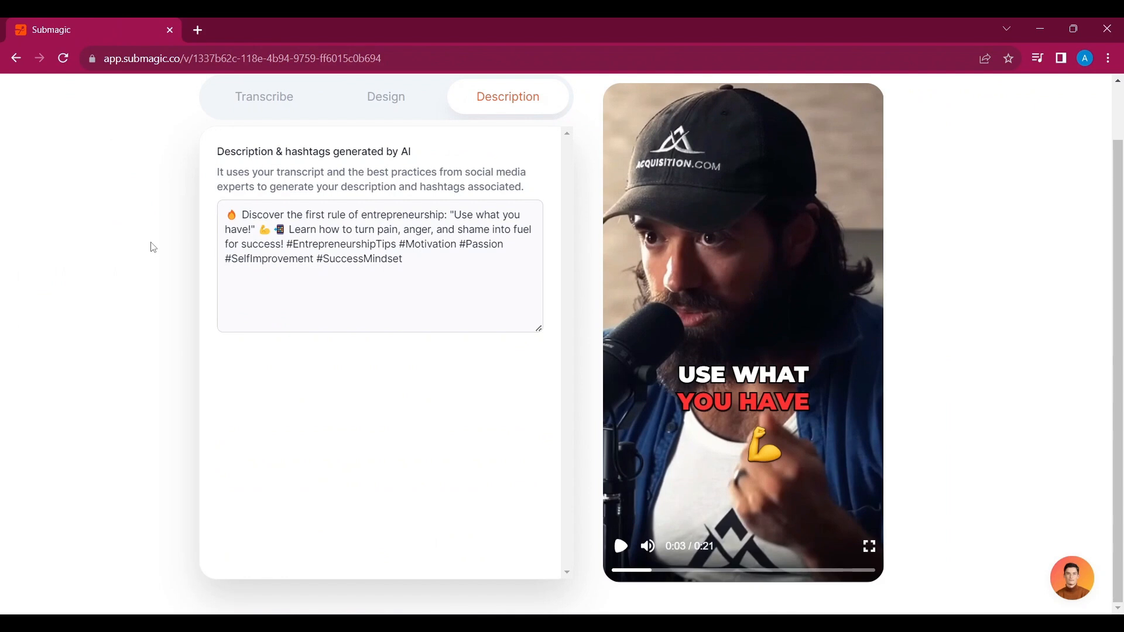
pyautogui.scroll(1, 153, 248)
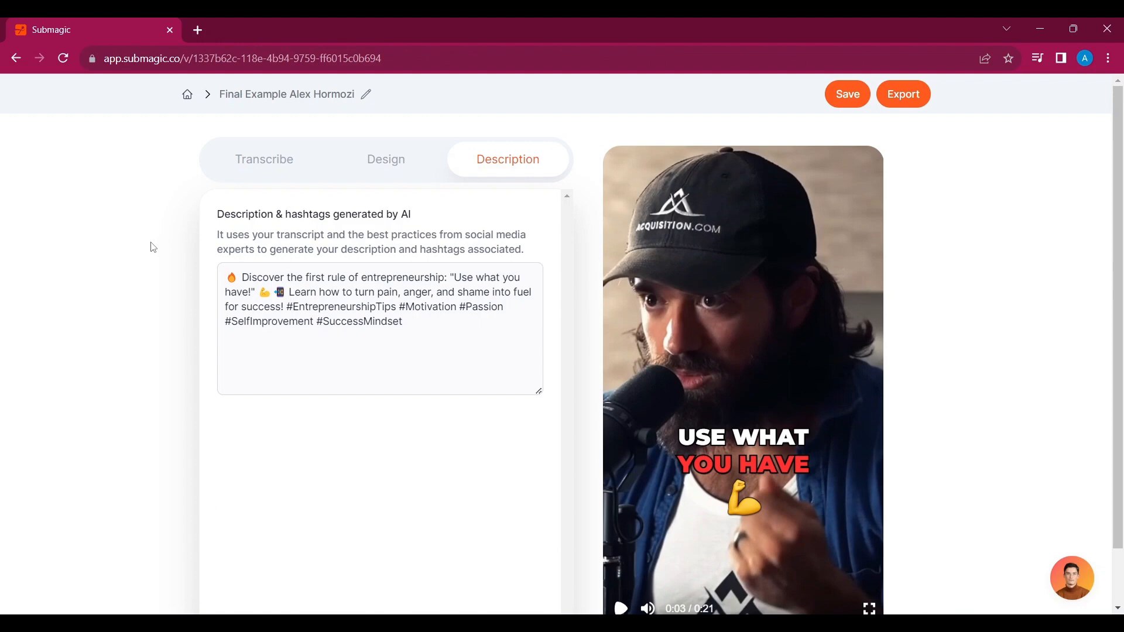
pyautogui.scroll(-1, 933, 205)
pyautogui.scroll(1, 932, 205)
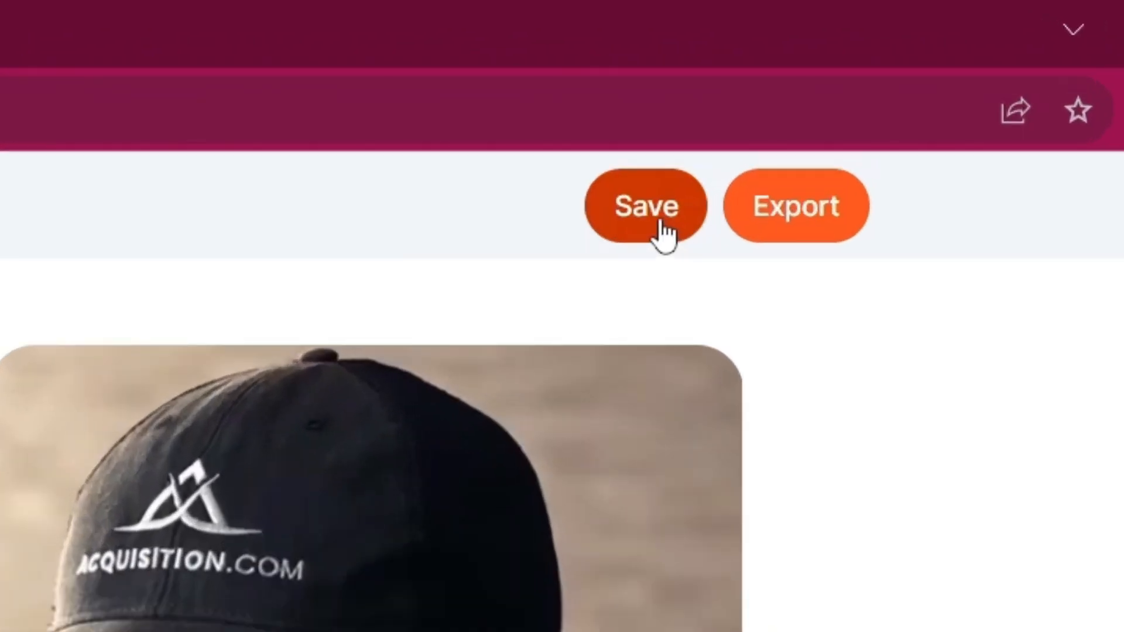
# Save the captioned video project and open its export options.
pyautogui.click(856, 95)
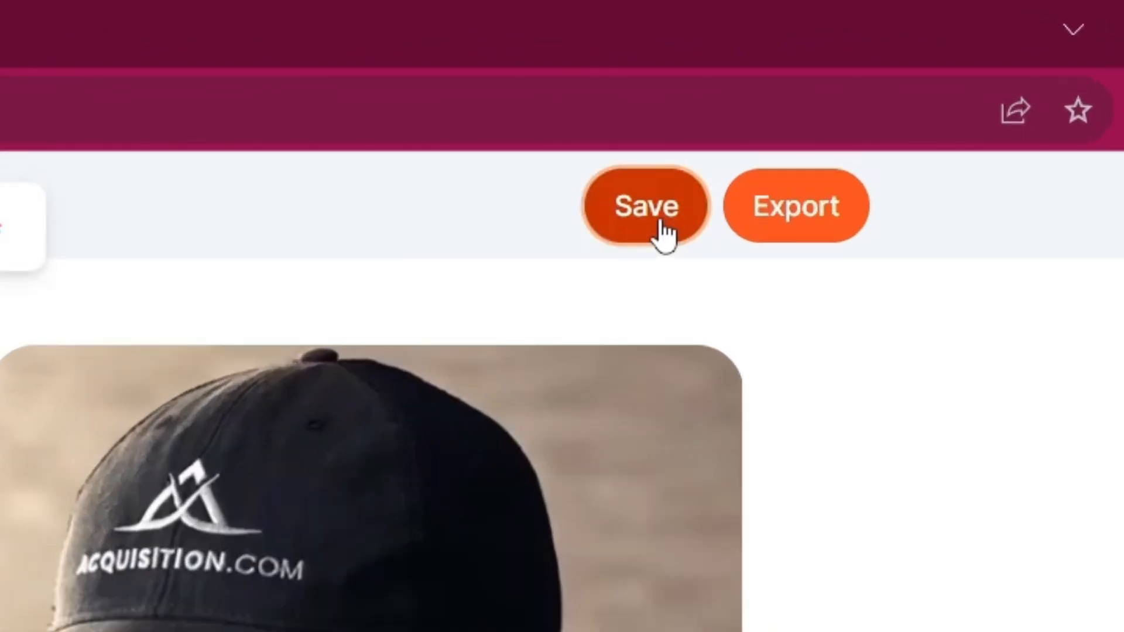
pyautogui.click(825, 227)
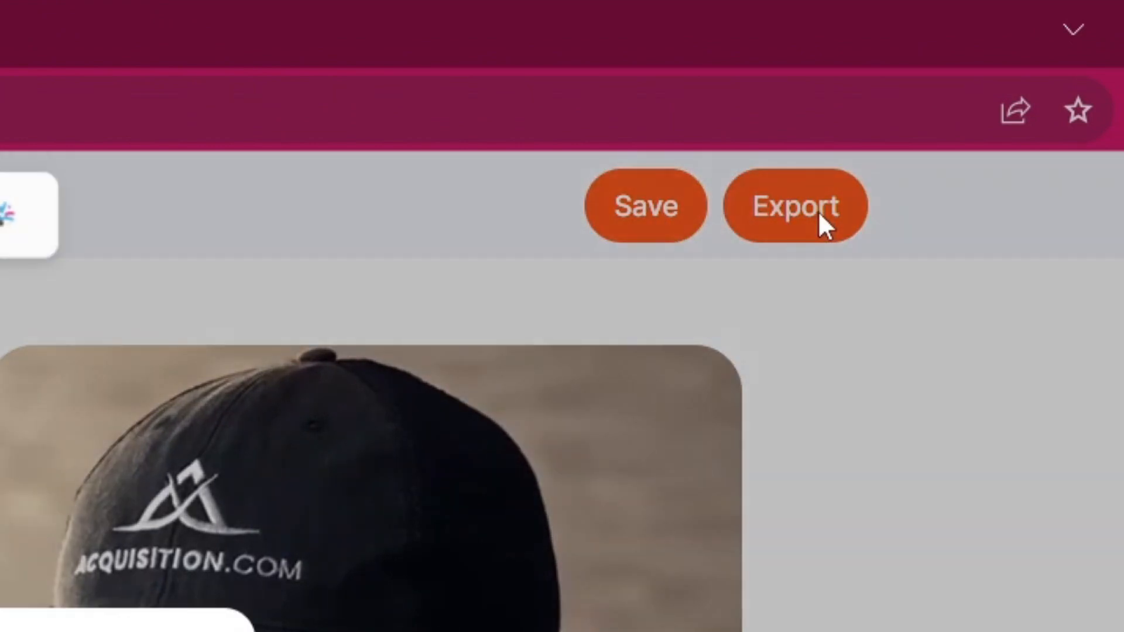